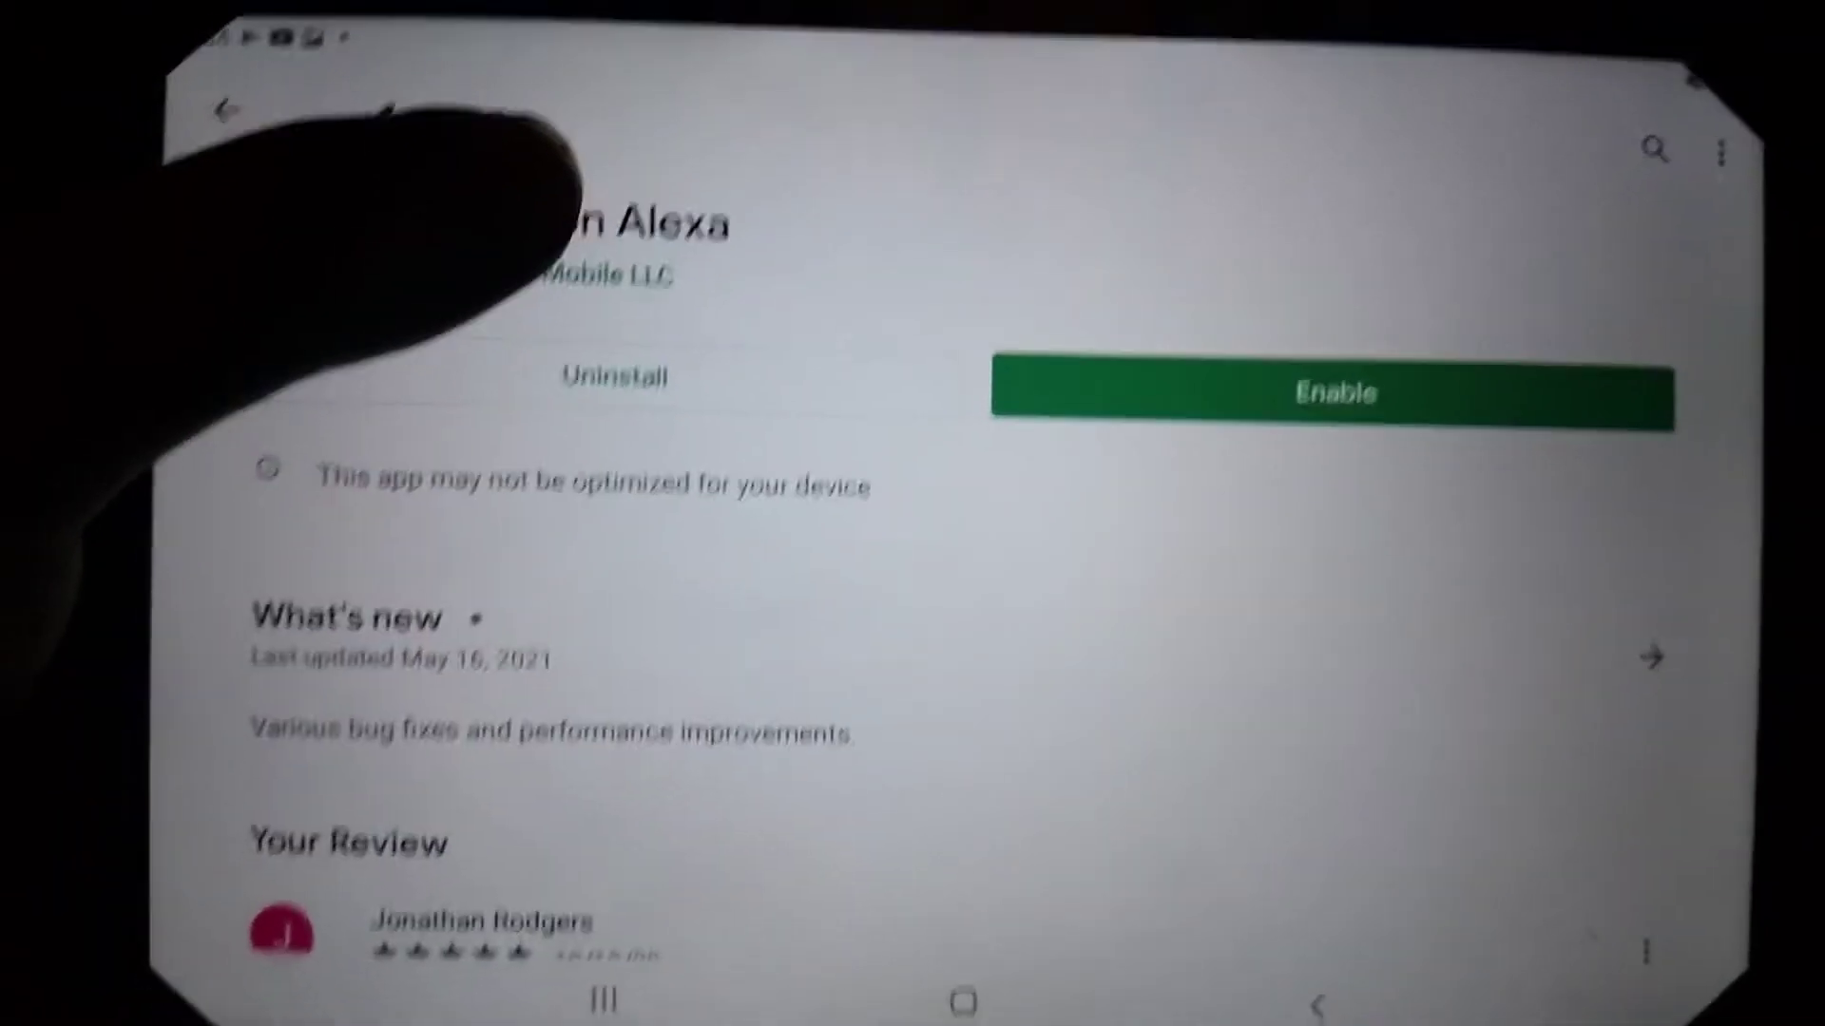
Launch Amazon Alexa from its Google Play Store page.
{"action": "left_click", "coordinate": [535, 193]}
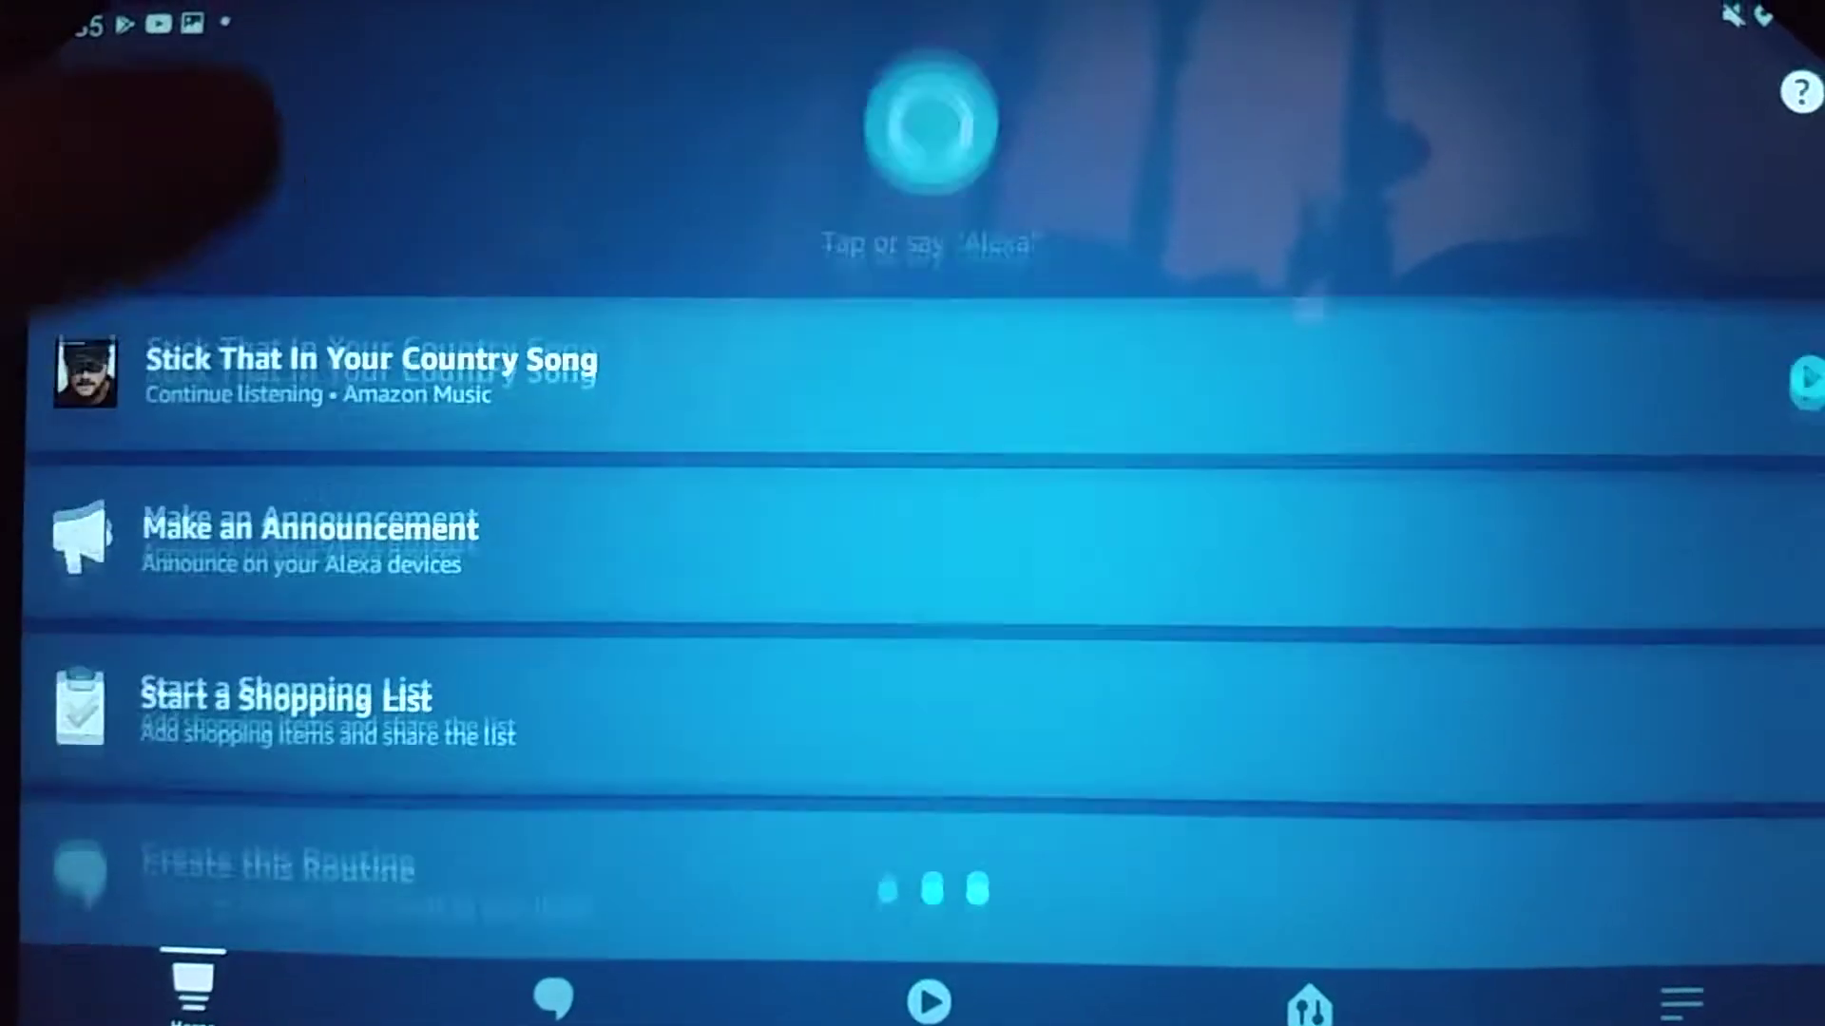
{"action": "scroll", "coordinate": [285, 357], "scroll_direction": "down", "scroll_amount": 3}
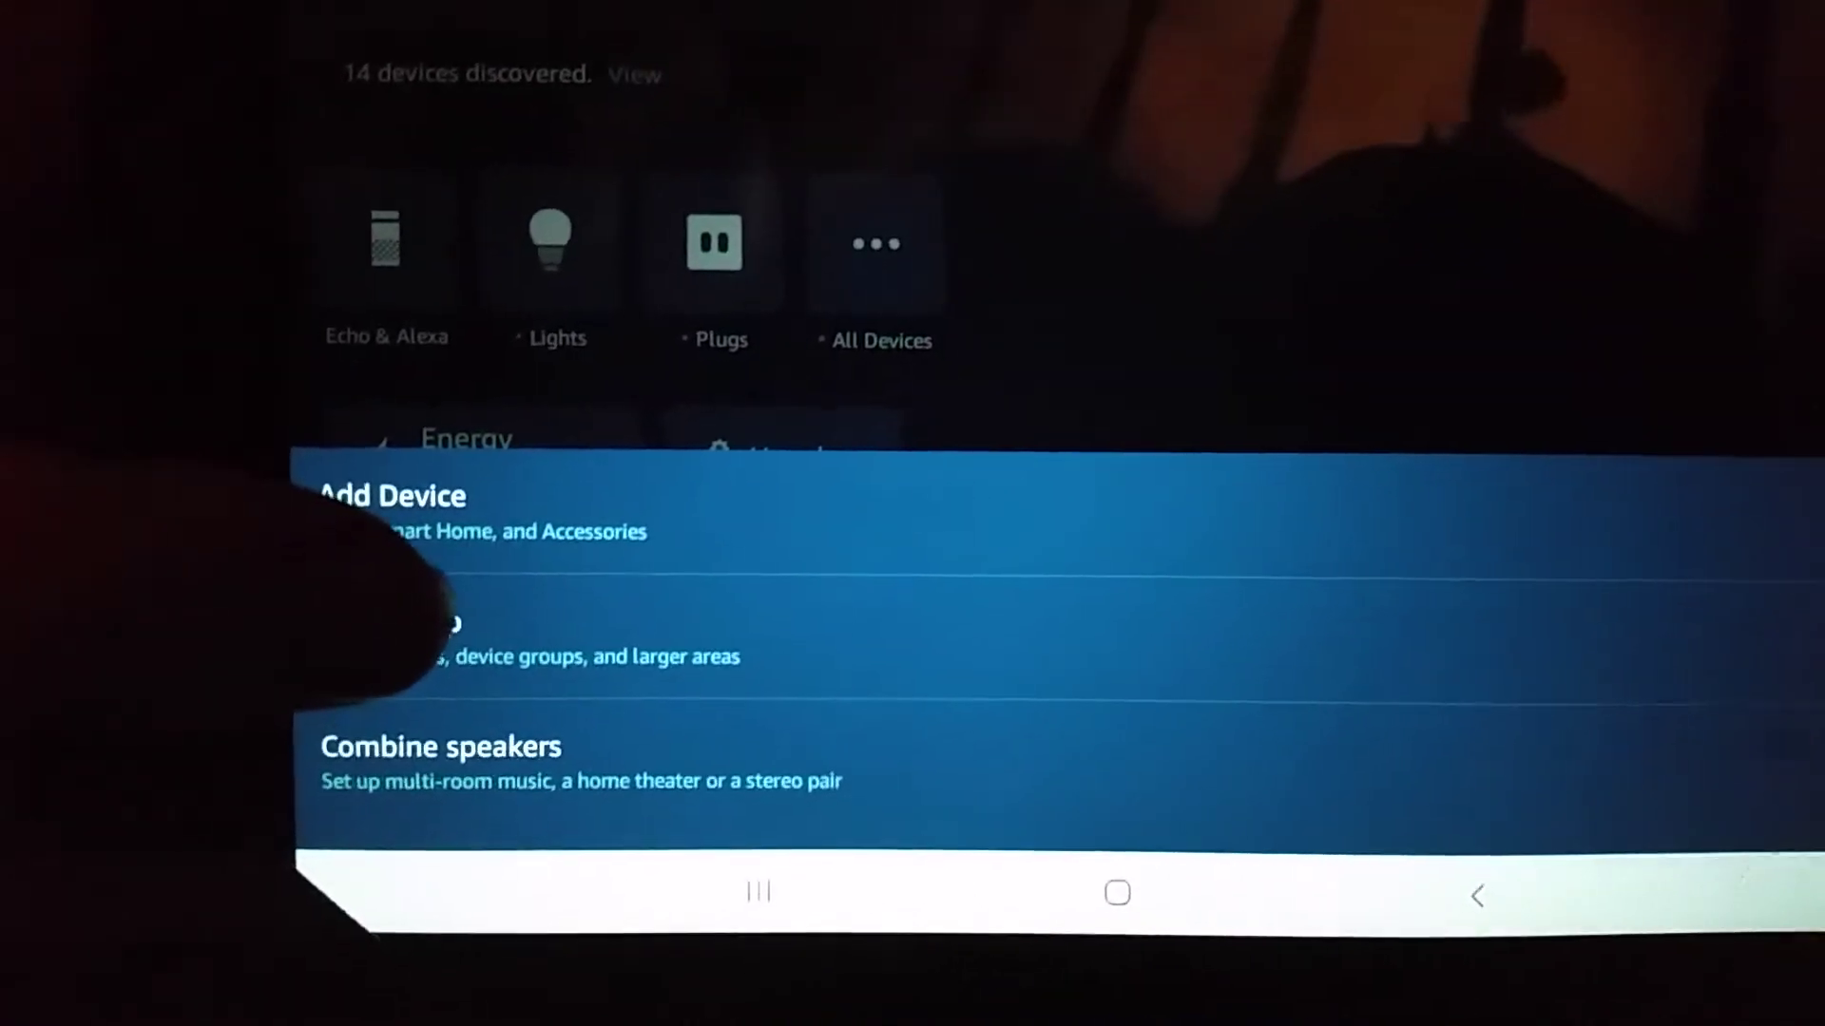
Start a new room or device group from Add Group and continue past its introduction.
{"action": "left_click", "coordinate": [427, 370]}
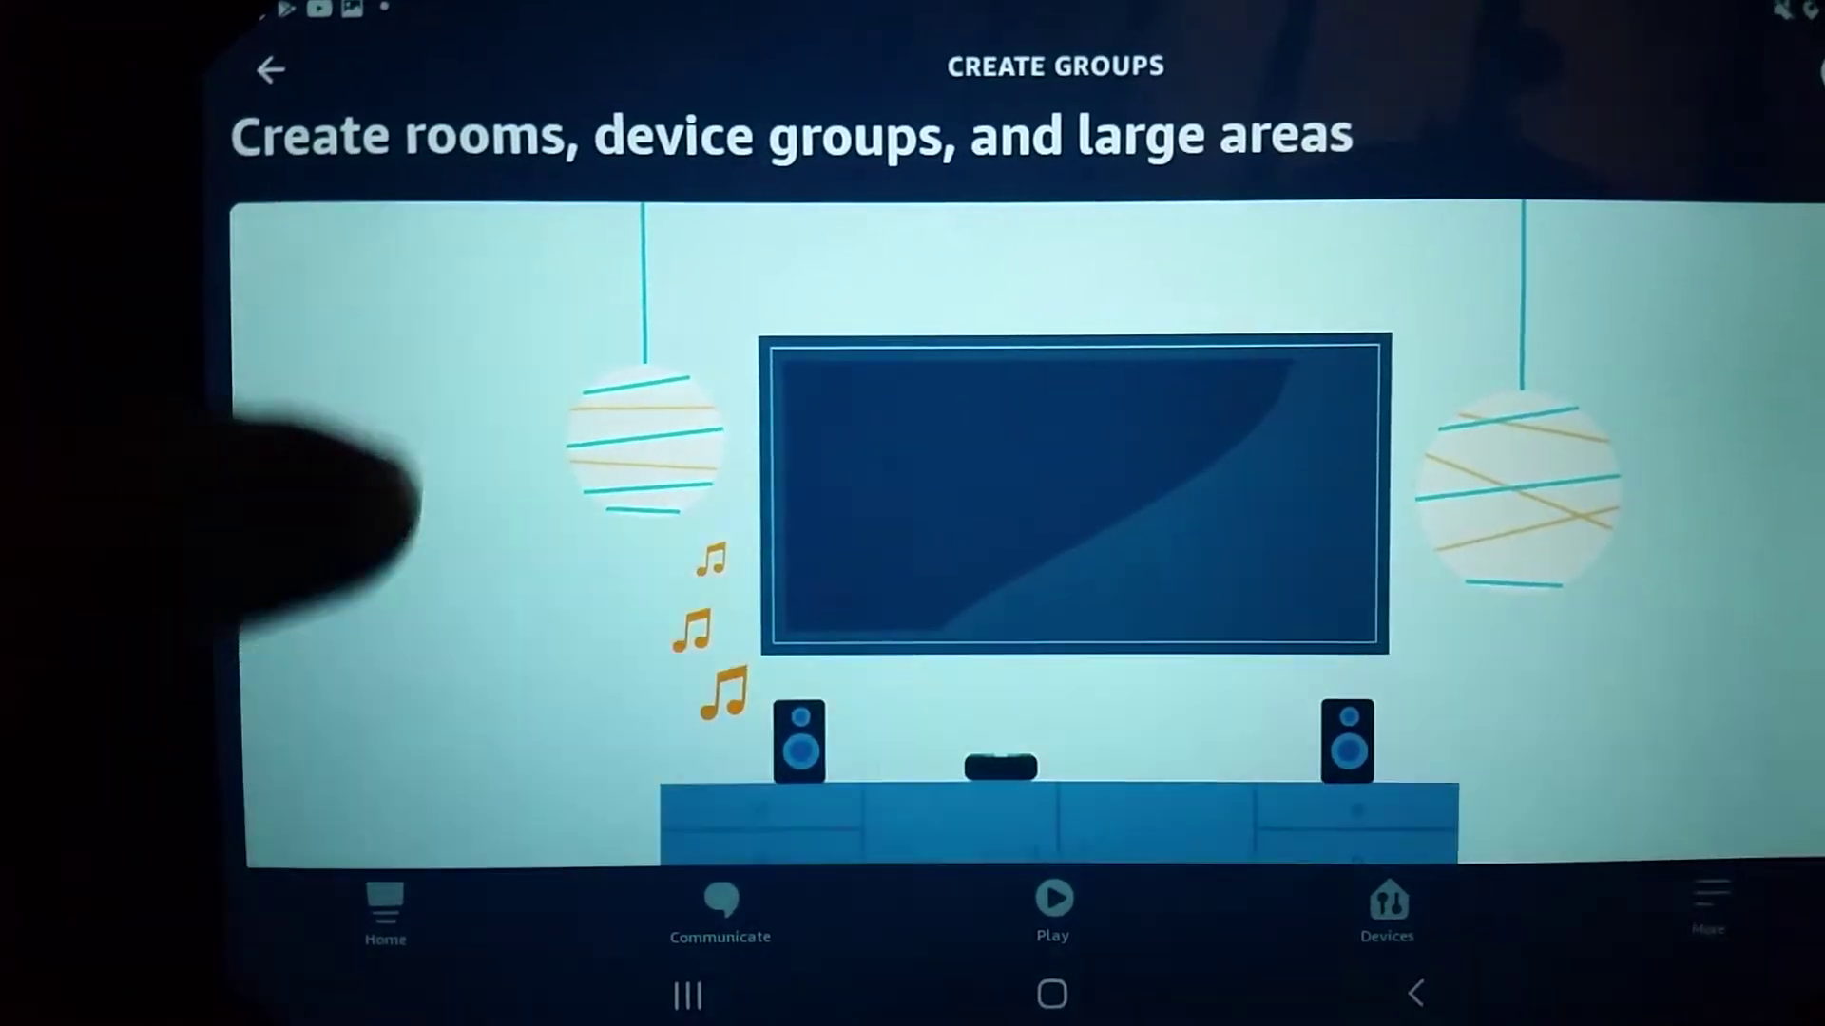
{"action": "scroll", "coordinate": [912, 513], "scroll_direction": "down", "scroll_amount": 3}
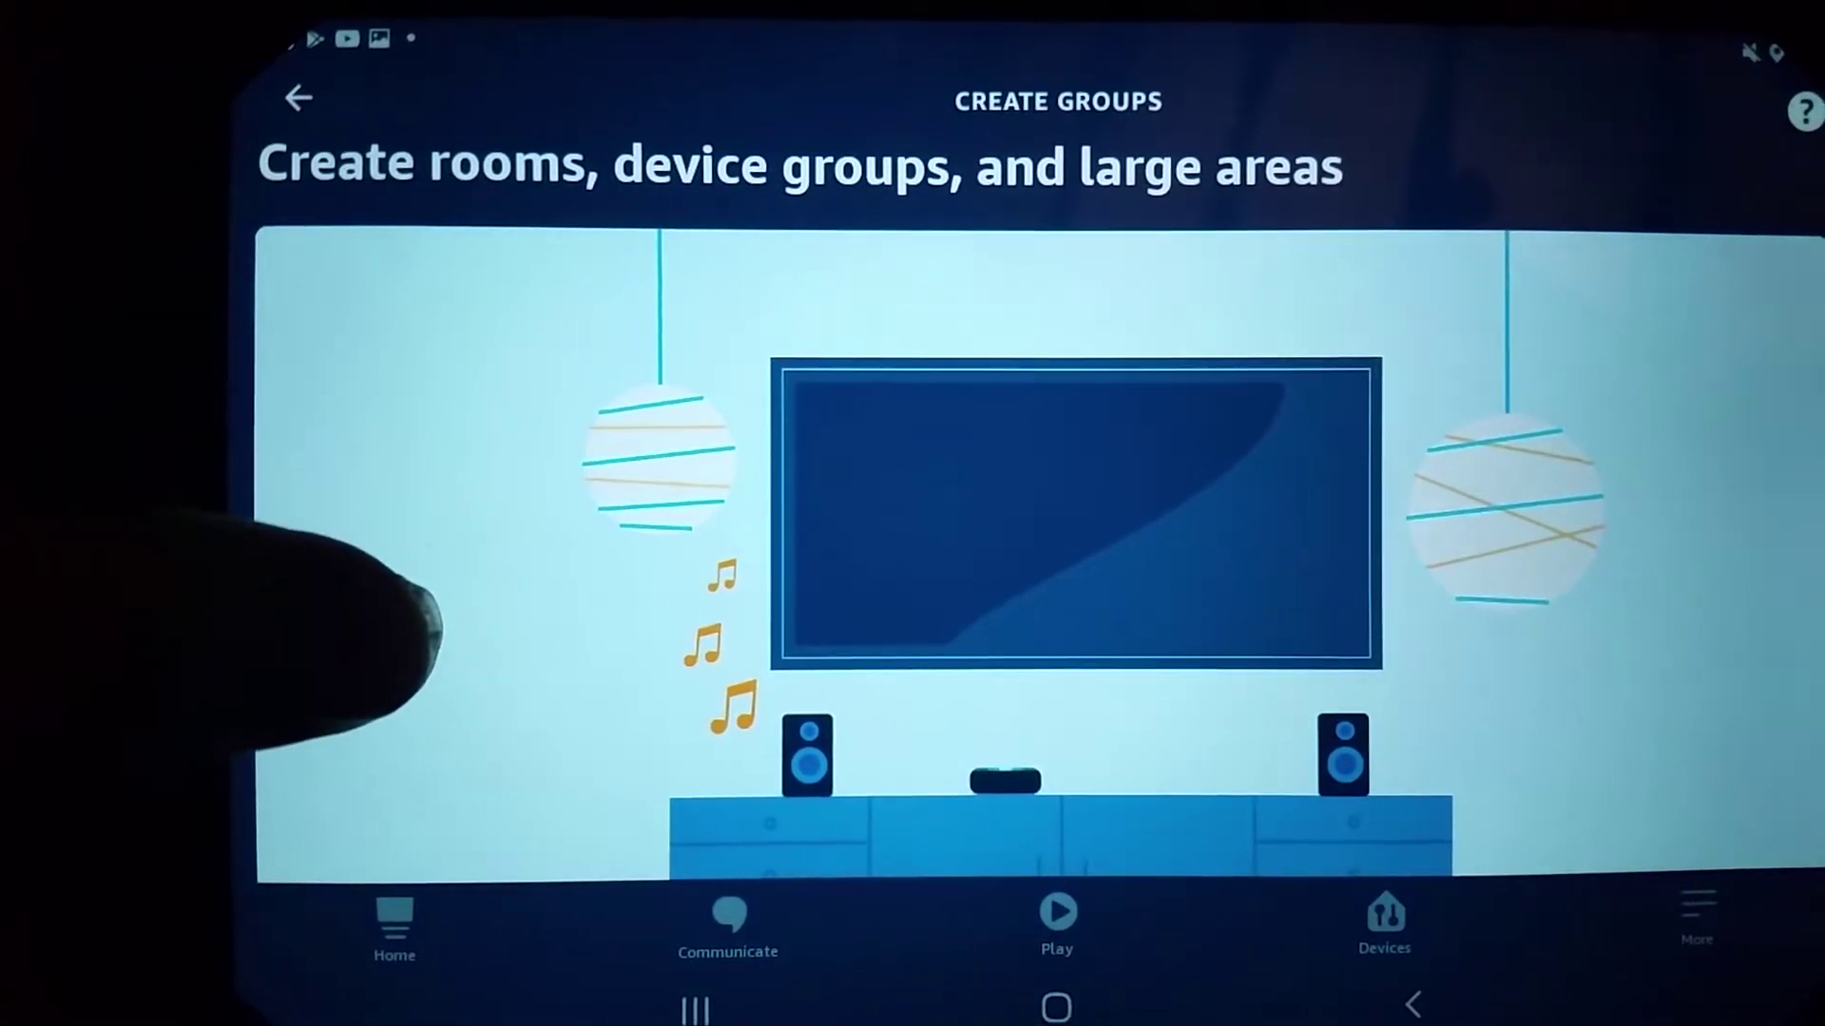
{"action": "scroll", "coordinate": [428, 627], "scroll_direction": "down", "scroll_amount": 5}
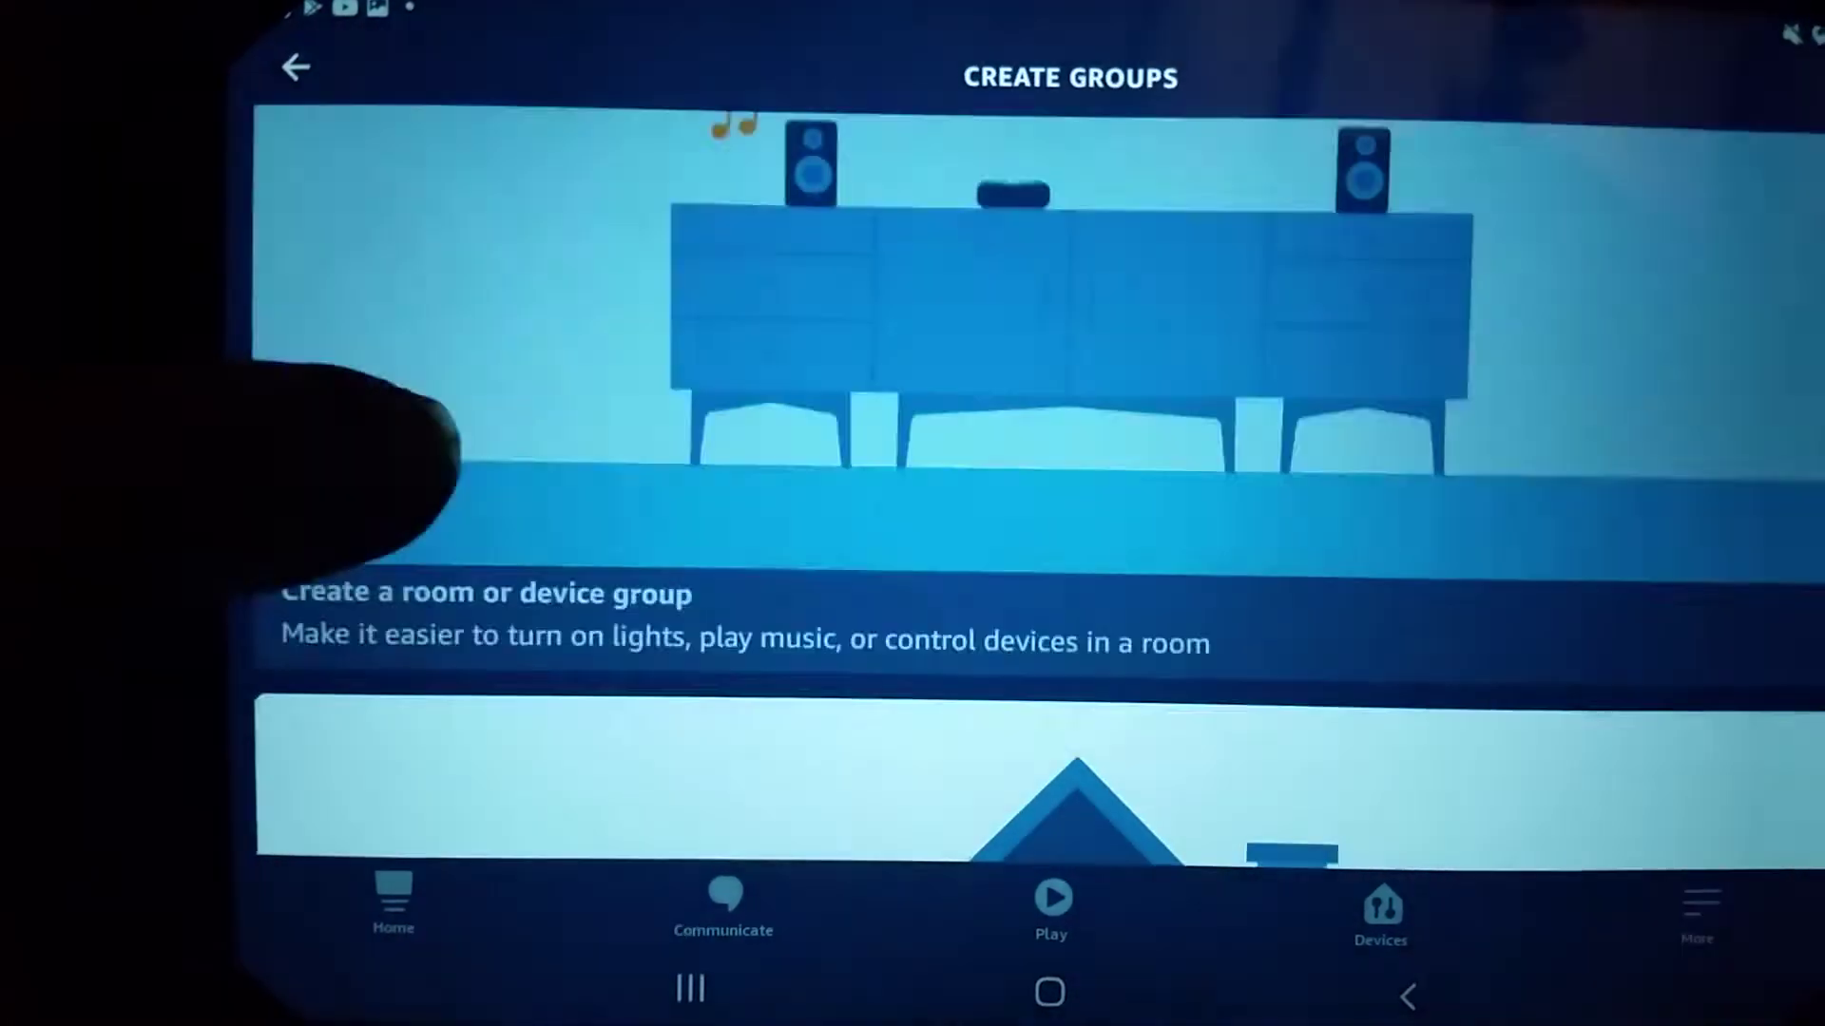
{"action": "left_click", "coordinate": [427, 599]}
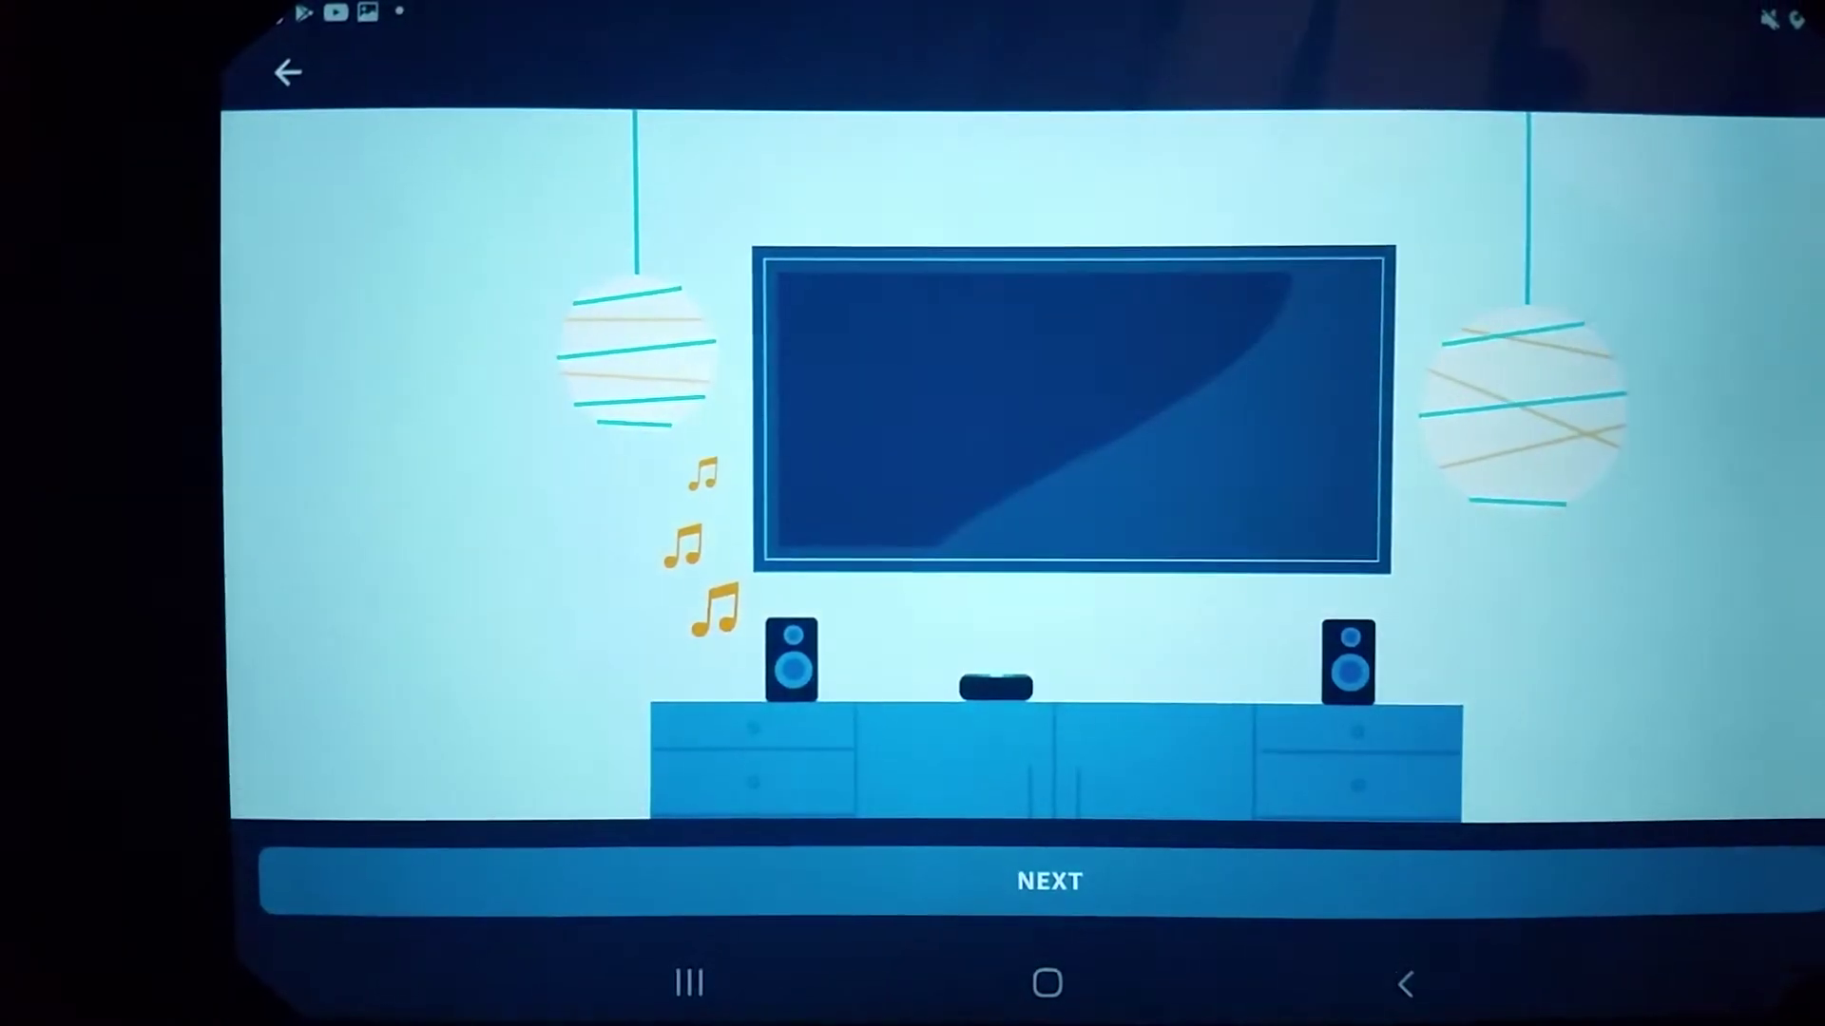
{"action": "scroll", "coordinate": [328, 429], "scroll_direction": "down", "scroll_amount": 5}
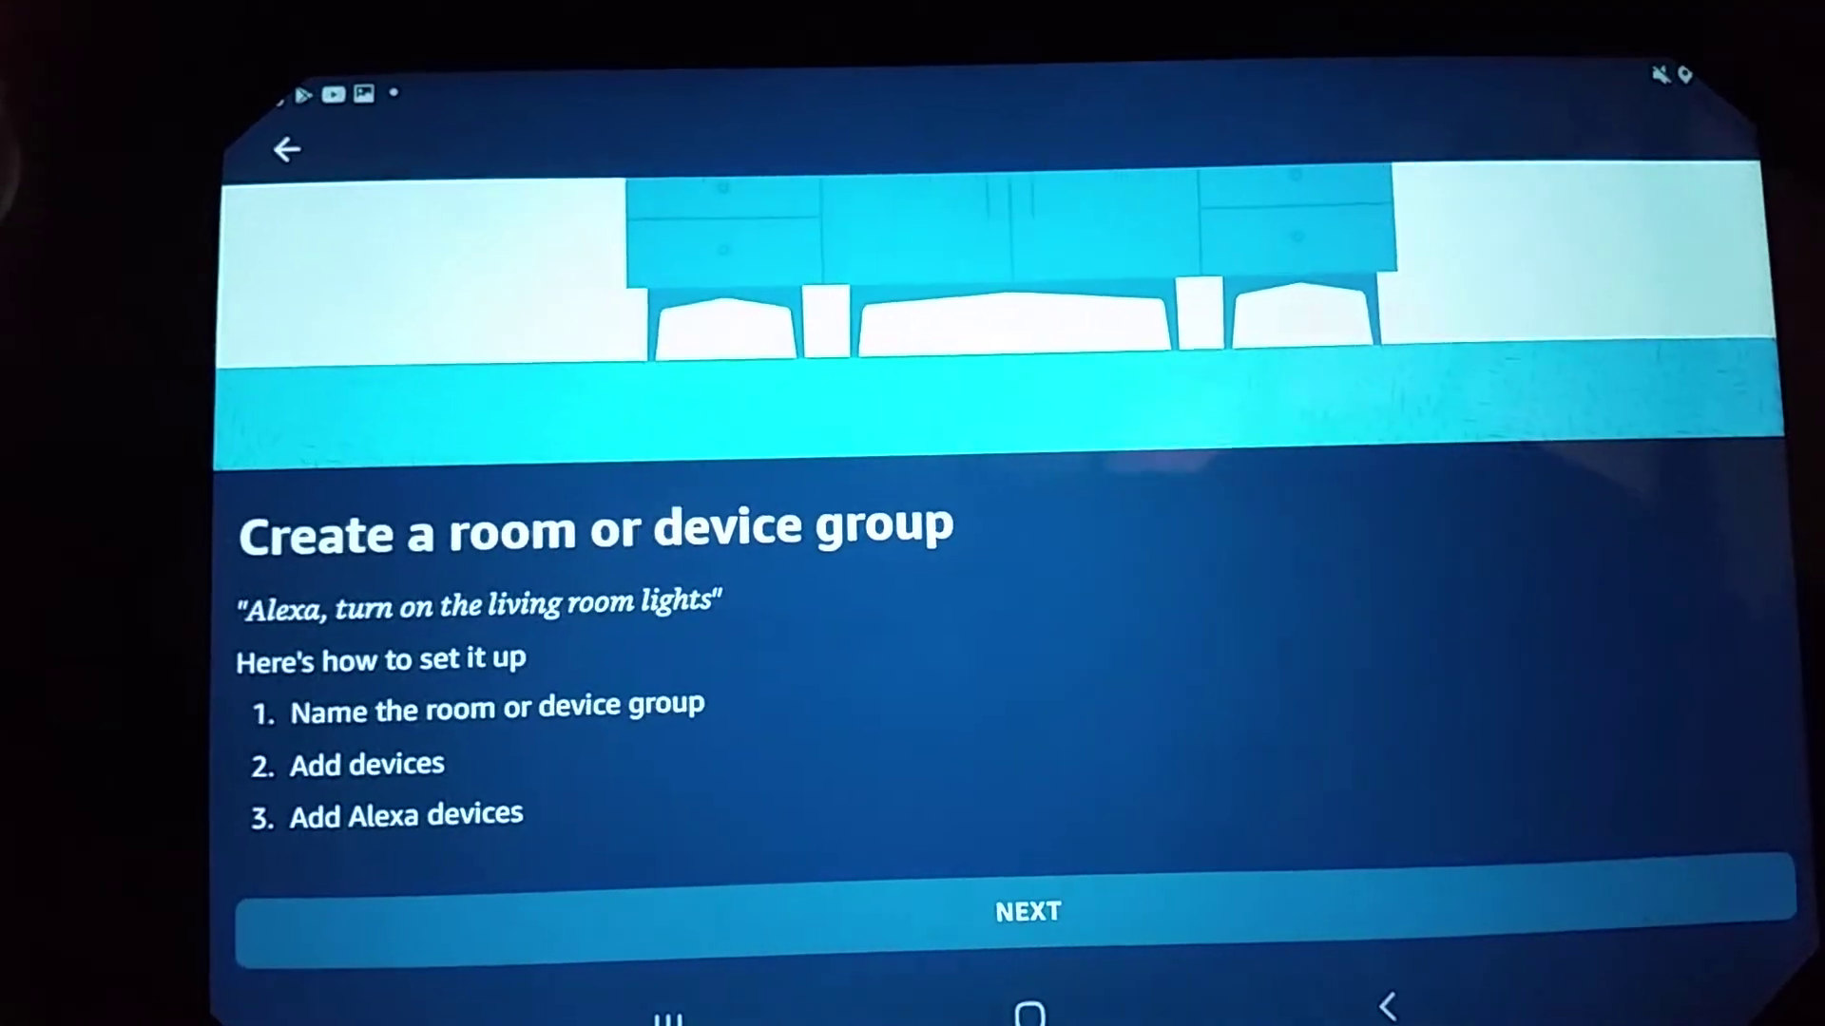
{"action": "left_click", "coordinate": [1028, 909]}
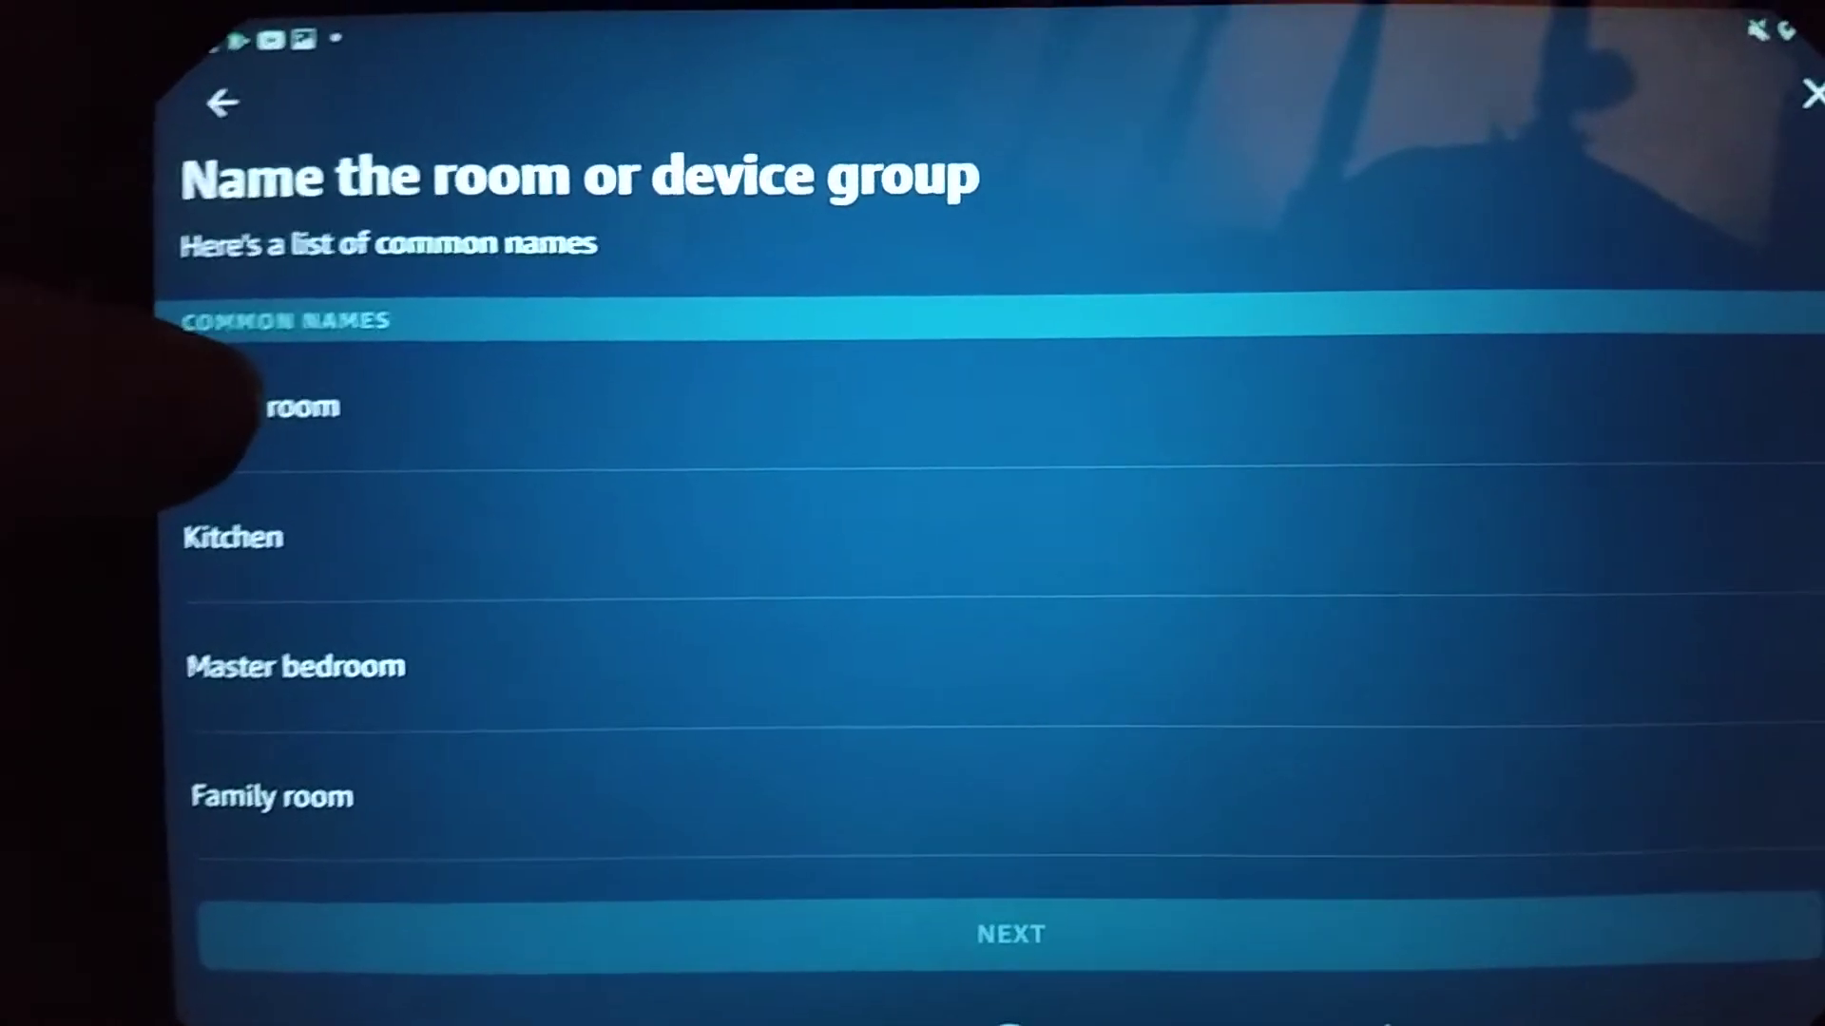
Pick 'Living room' from the common group names and proceed to device selection.
{"action": "left_click", "coordinate": [250, 406]}
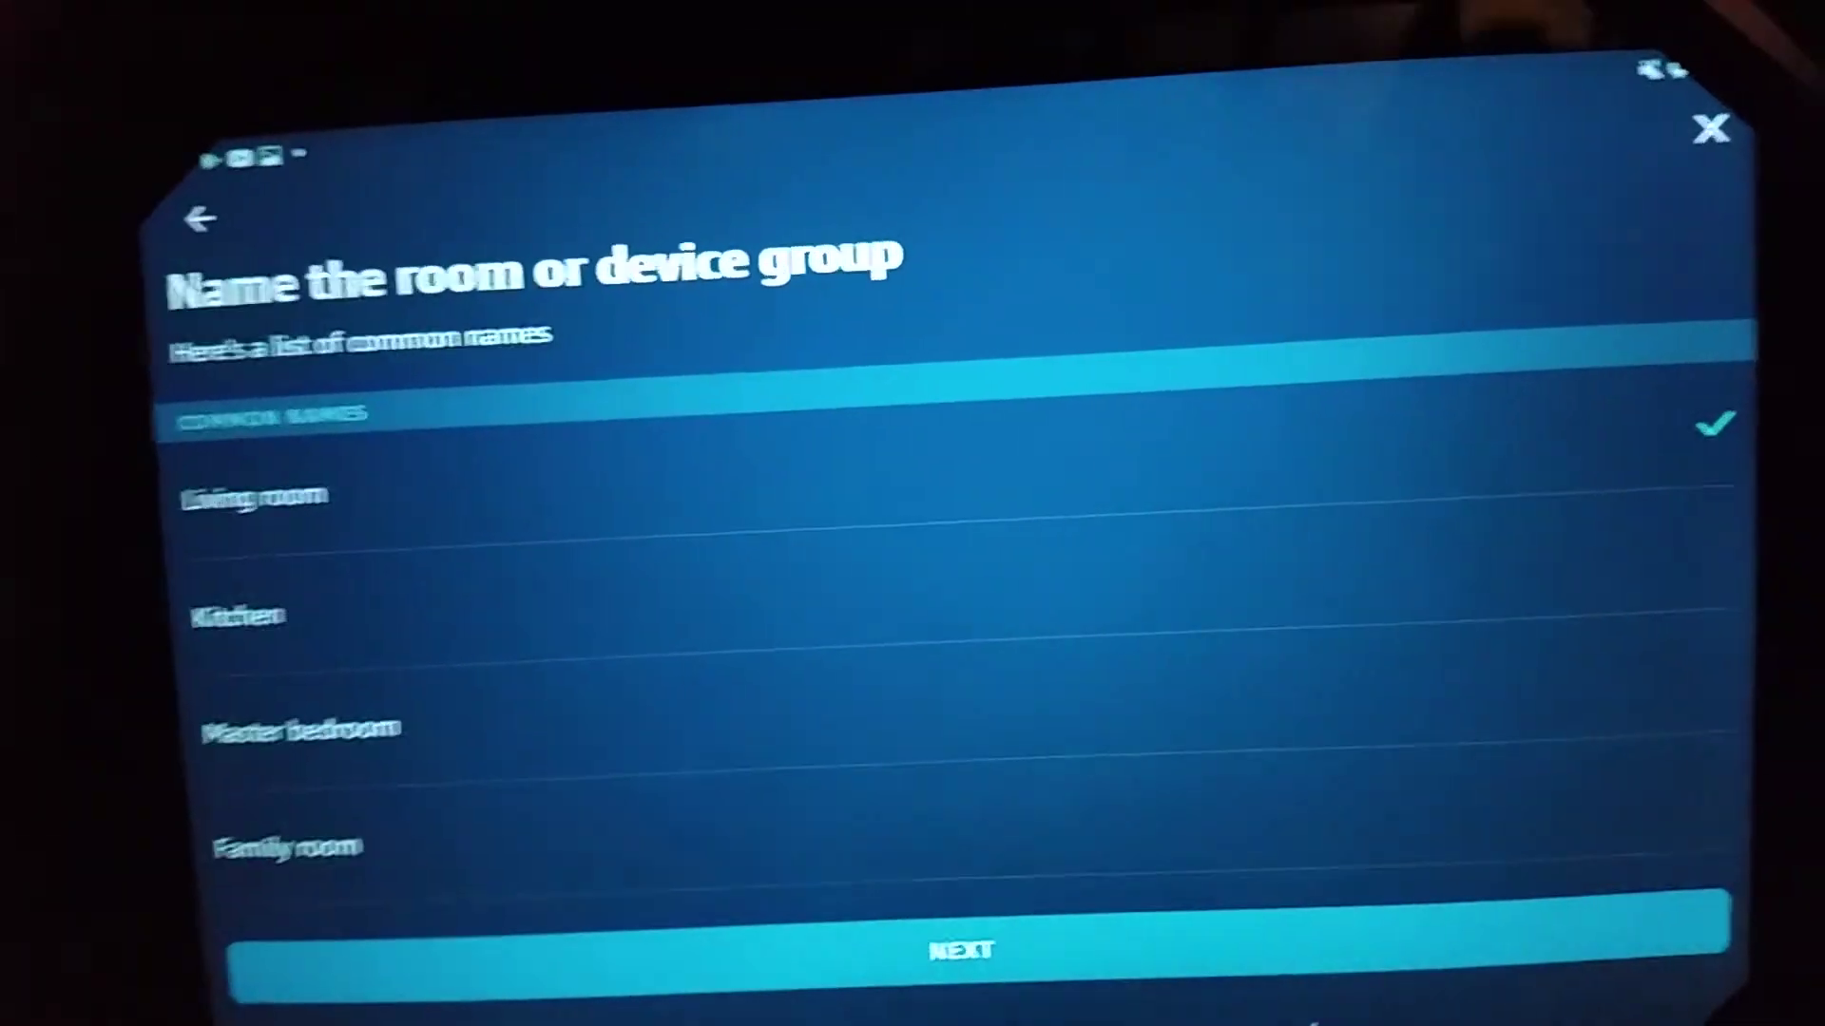
{"action": "left_click", "coordinate": [1031, 921]}
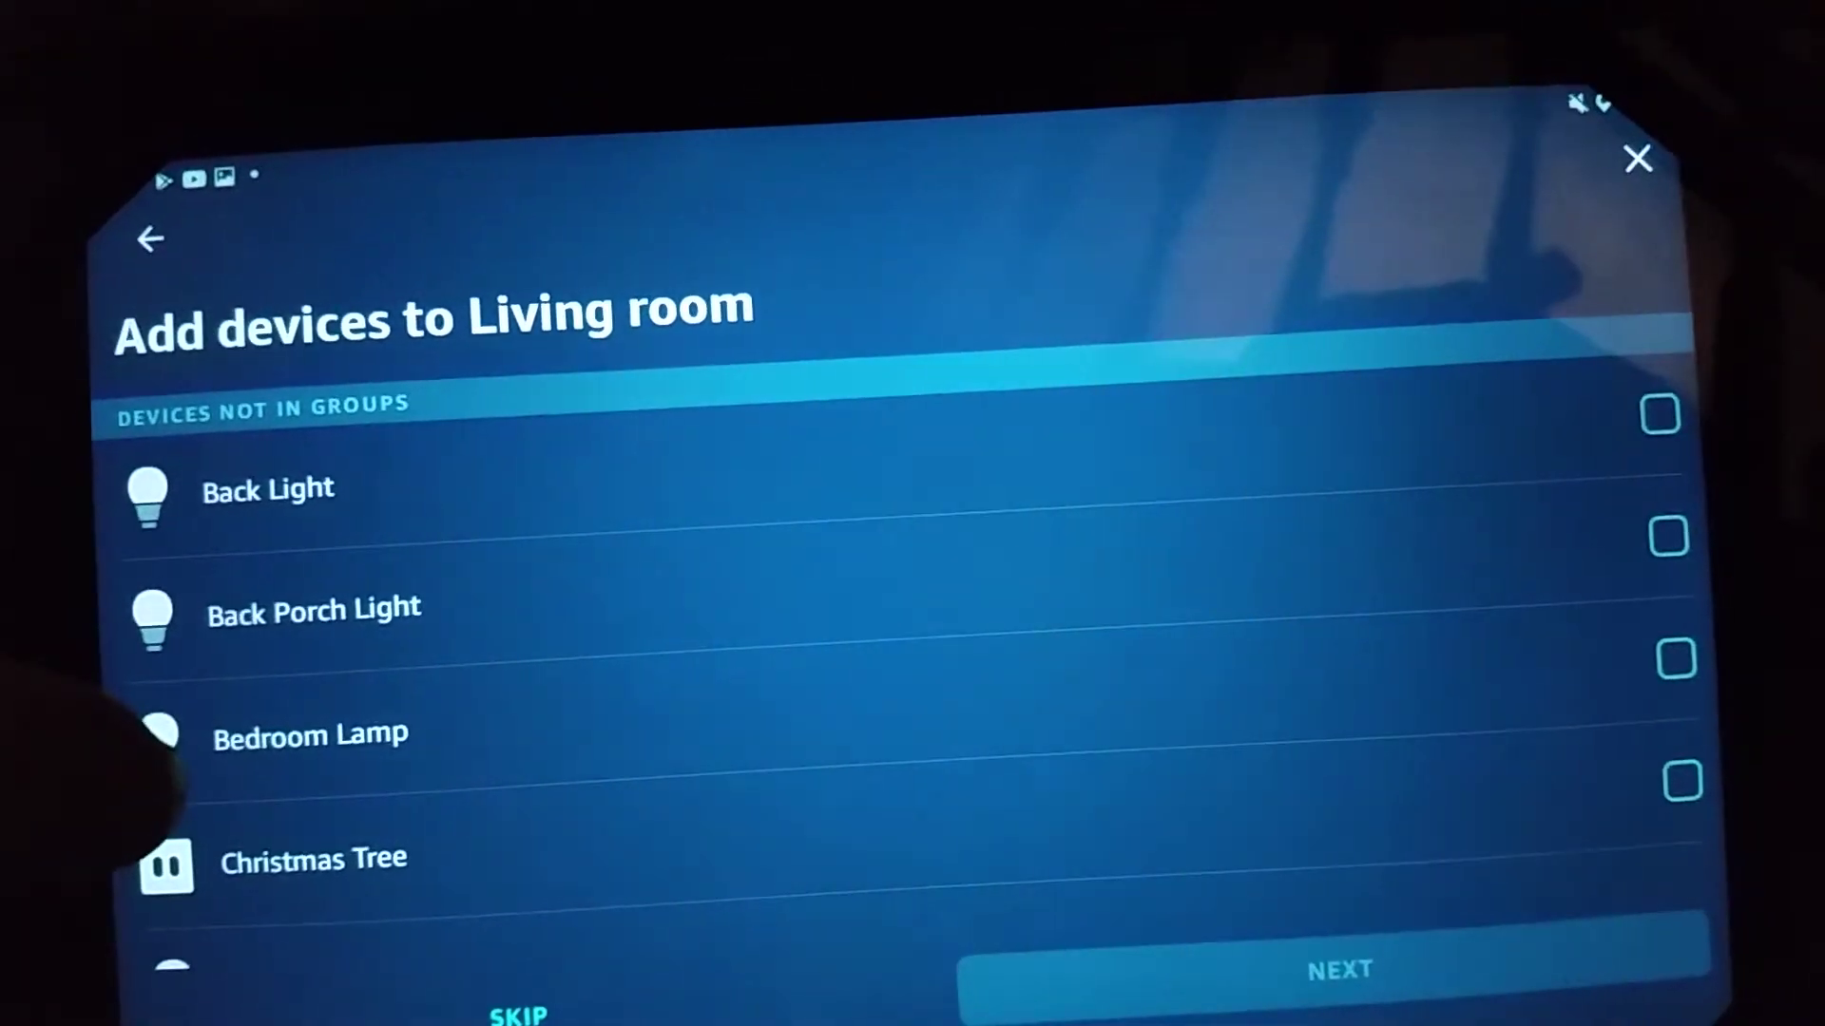
{"action": "left_click_drag", "start_coordinate": [164, 733], "coordinate": [186, 492]}
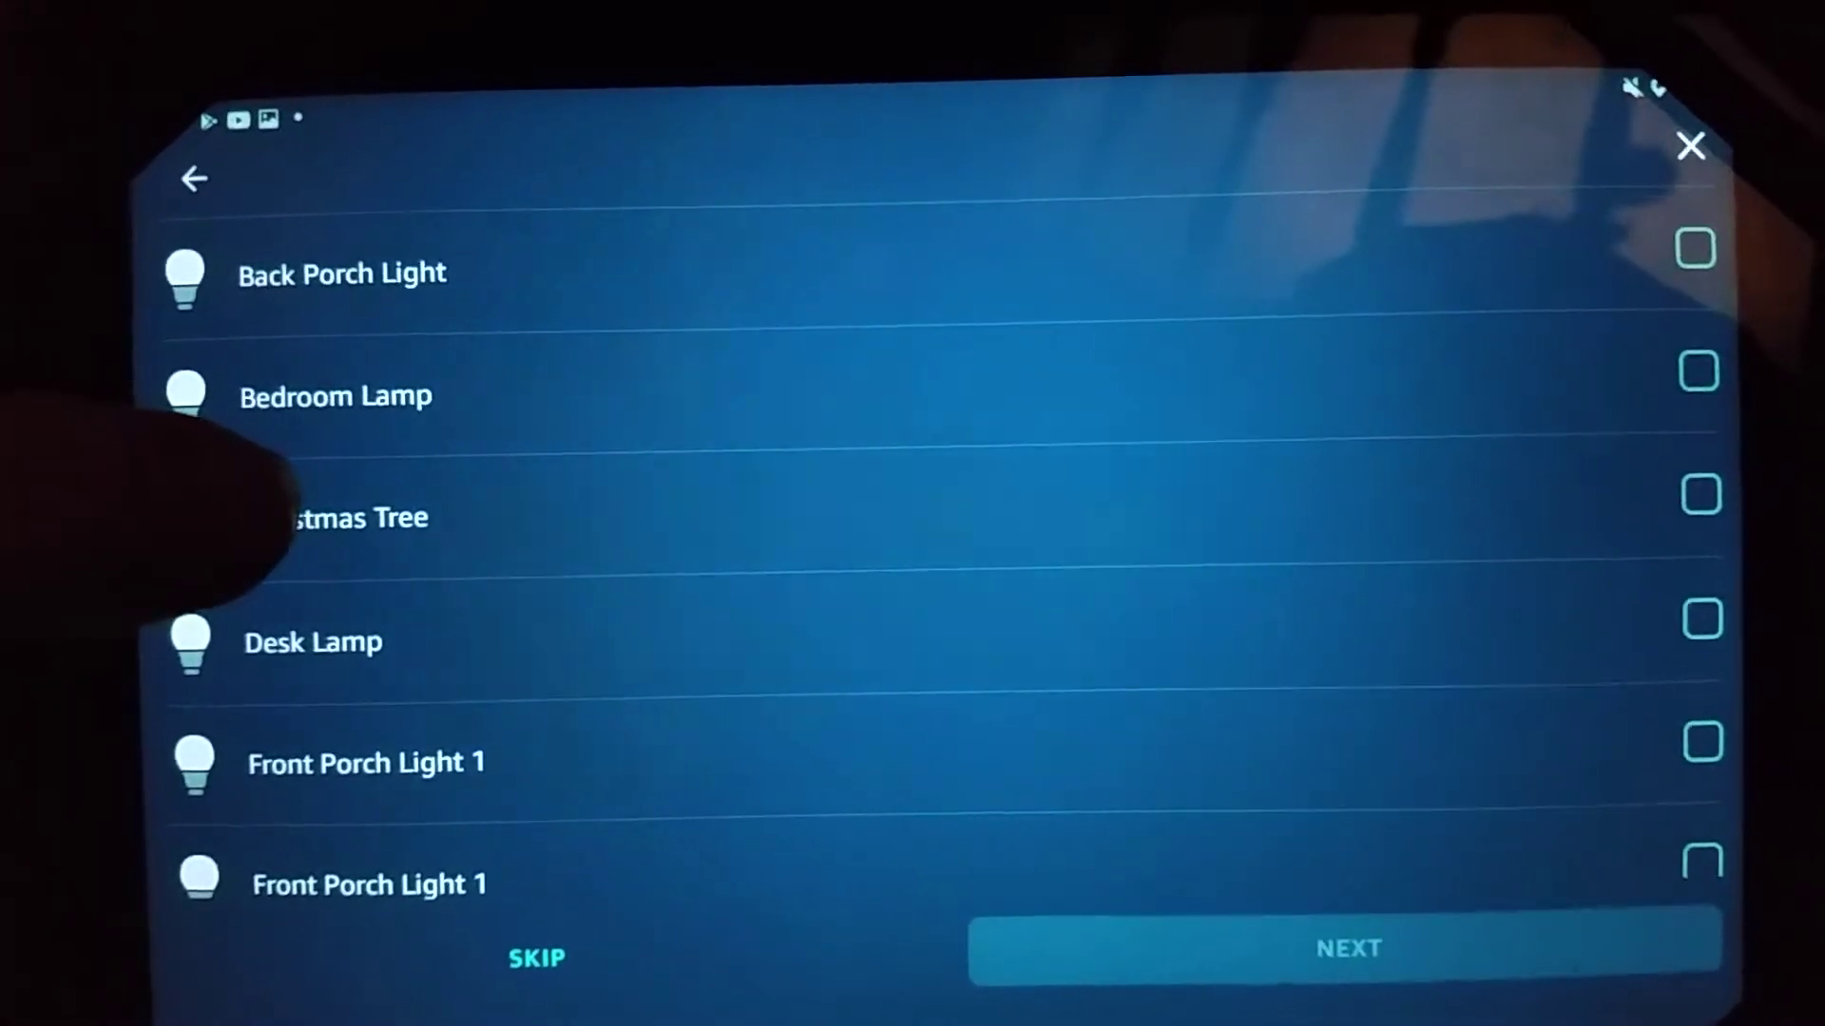
Add Christmas Tree, Lamp, Living Room Fan One and both Living Room Light 2 entries.
{"action": "left_click", "coordinate": [328, 528]}
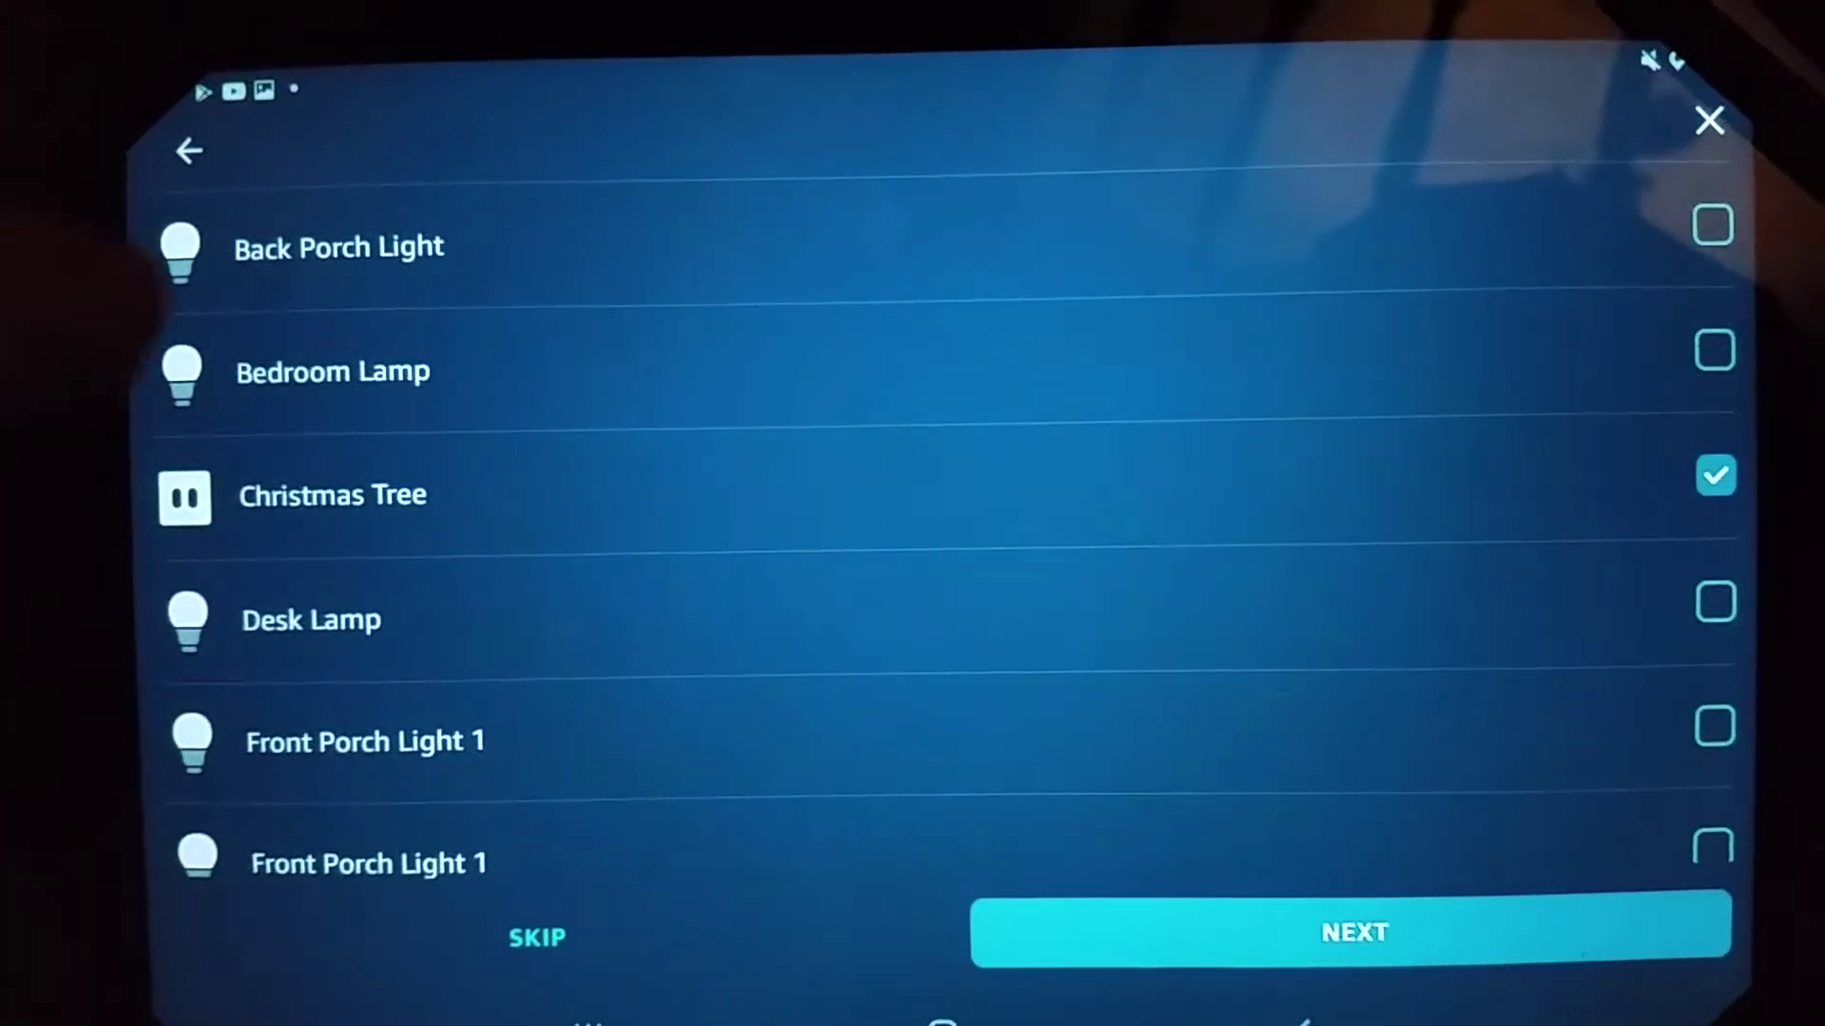
{"action": "left_click_drag", "start_coordinate": [271, 428], "coordinate": [214, 250]}
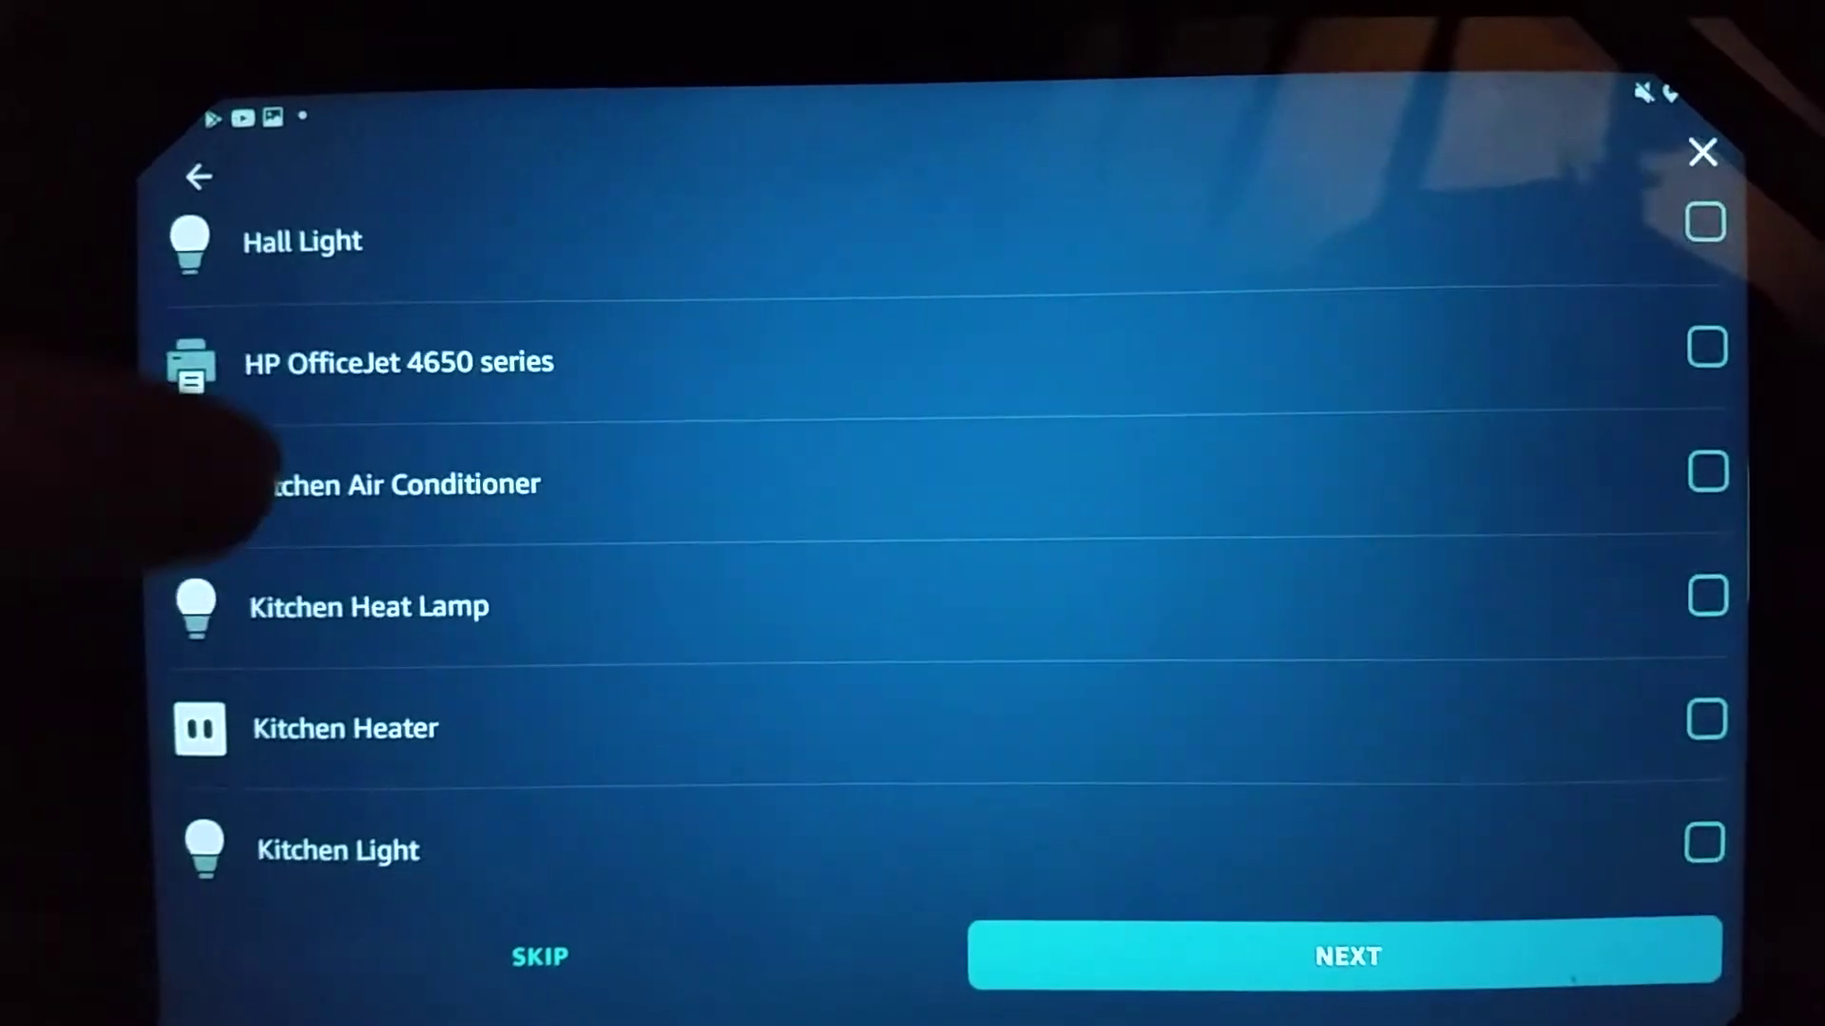
{"action": "left_click_drag", "start_coordinate": [252, 491], "coordinate": [289, 406]}
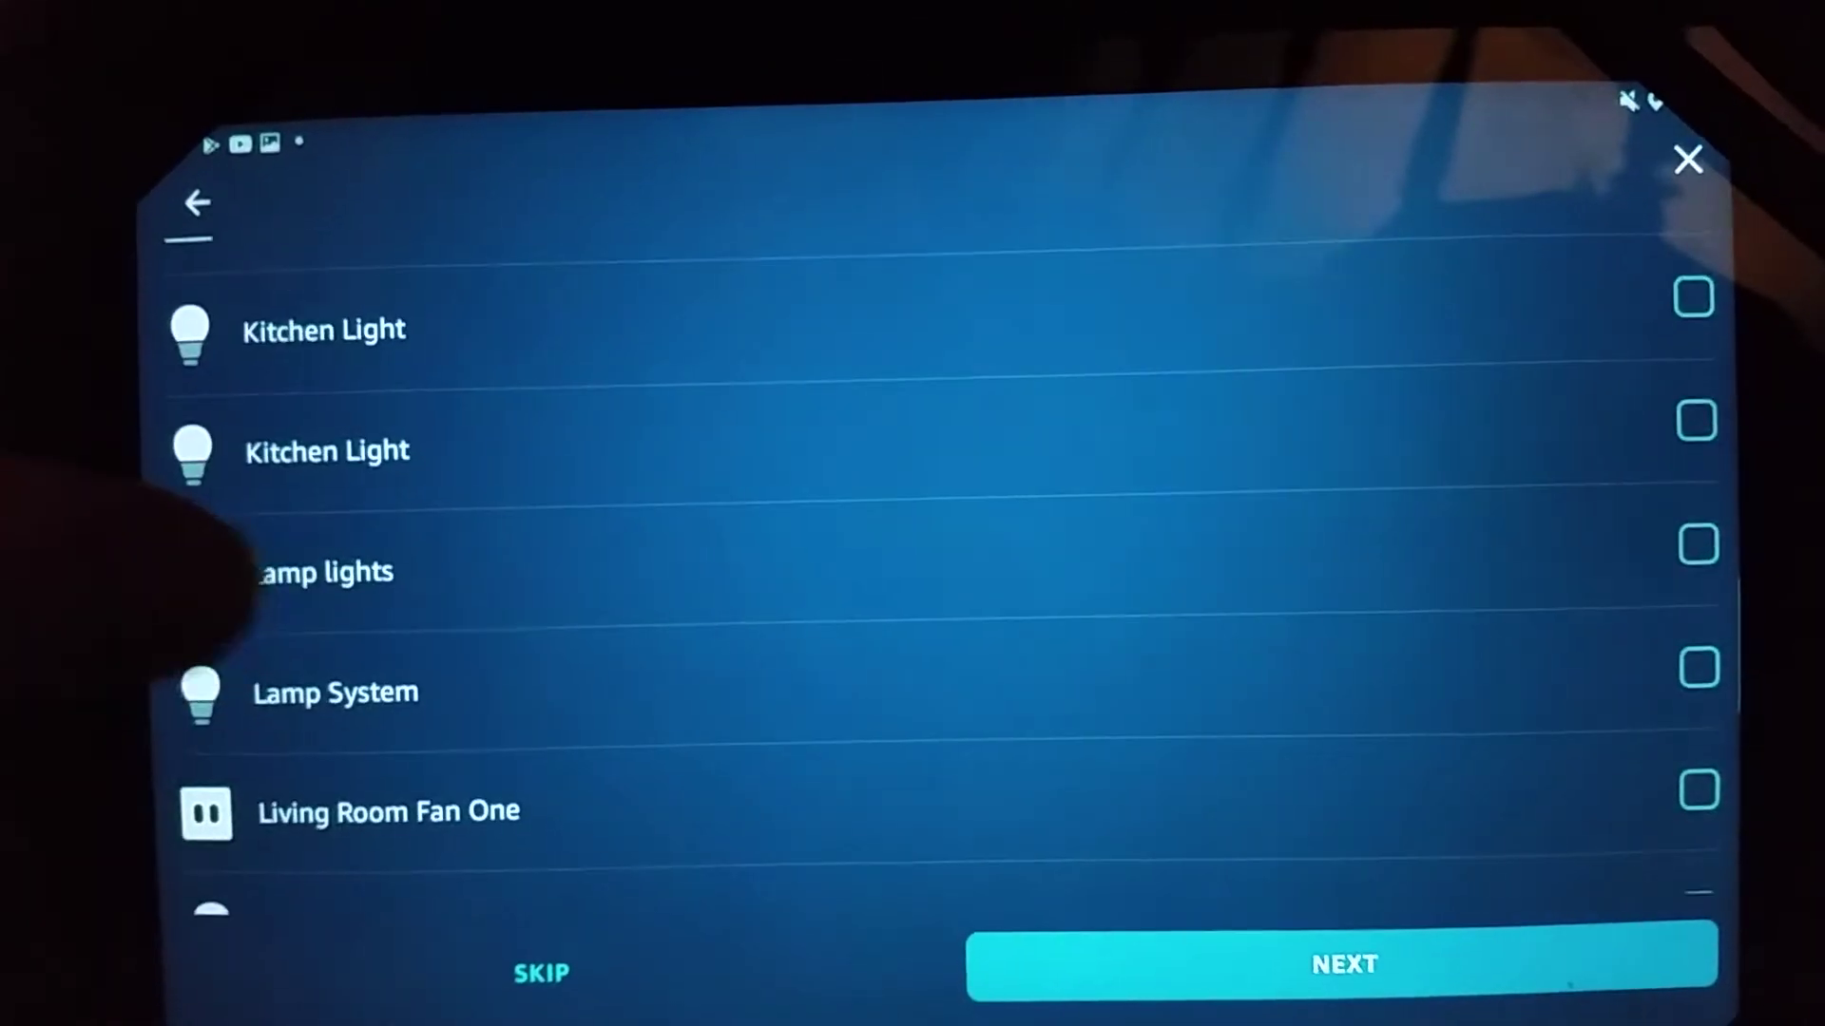
{"action": "left_click", "coordinate": [272, 570]}
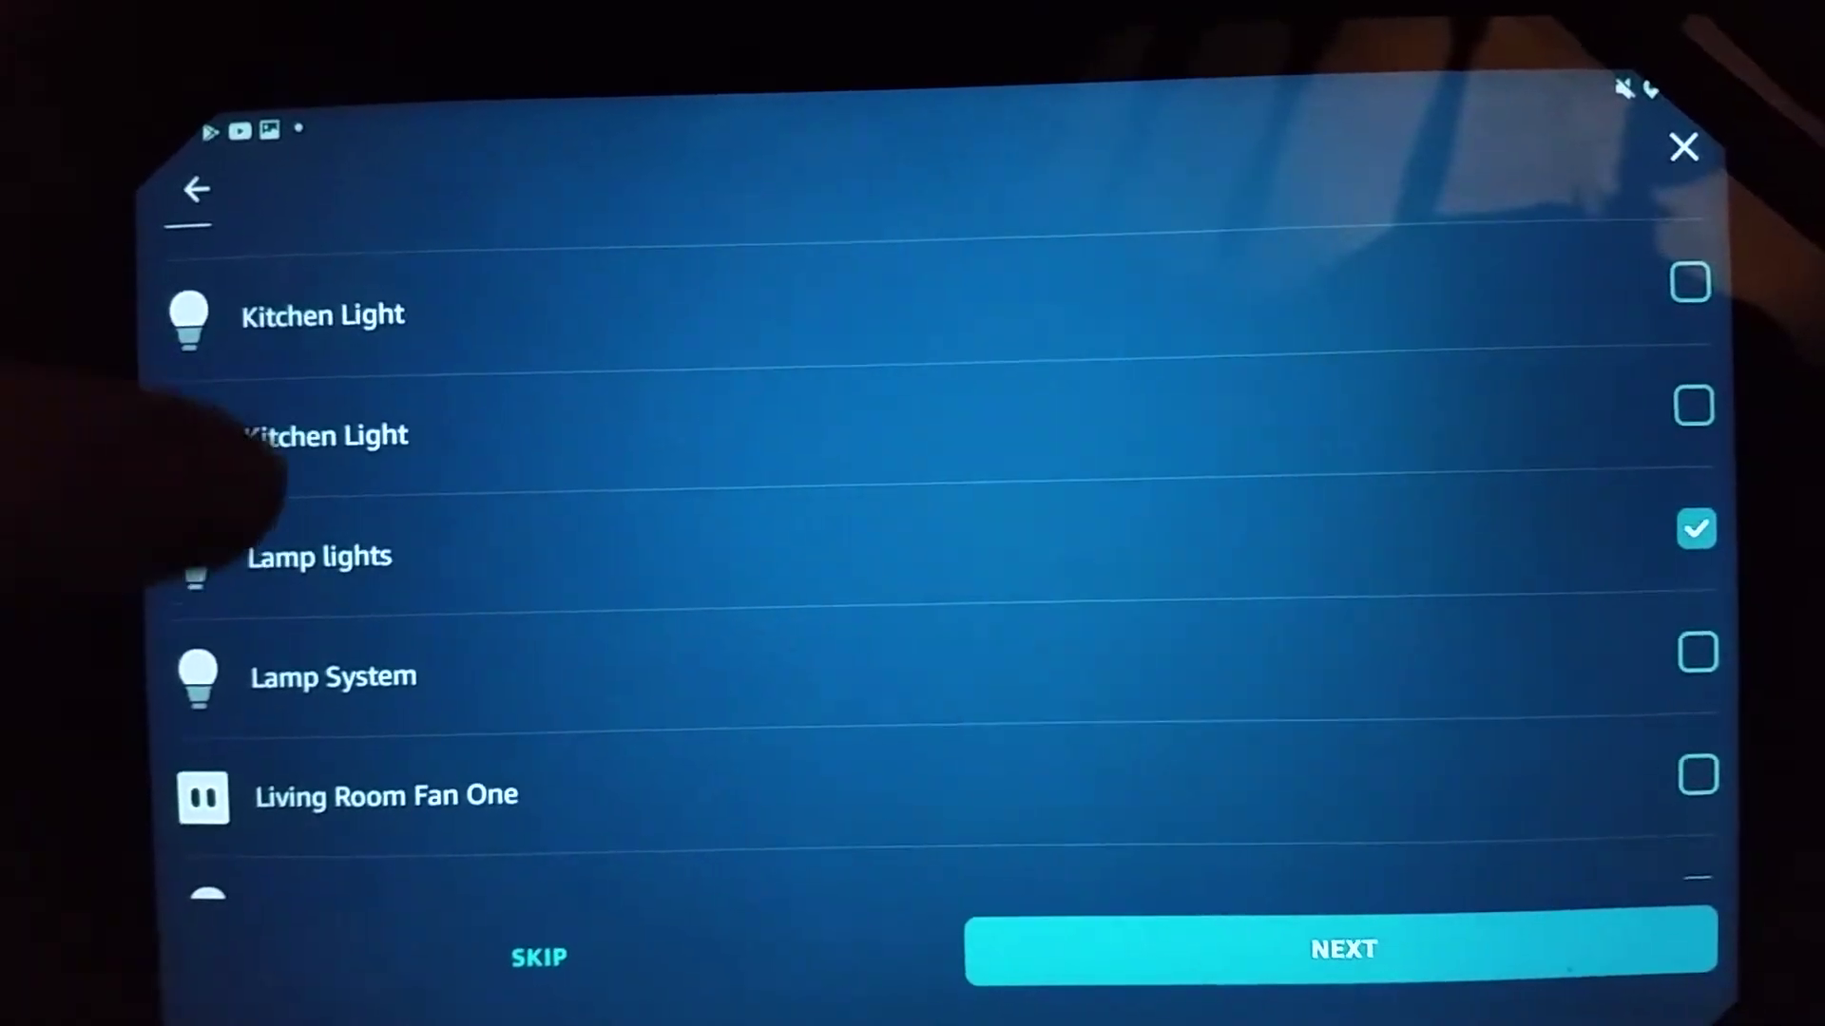
{"action": "left_click_drag", "start_coordinate": [264, 457], "coordinate": [279, 343]}
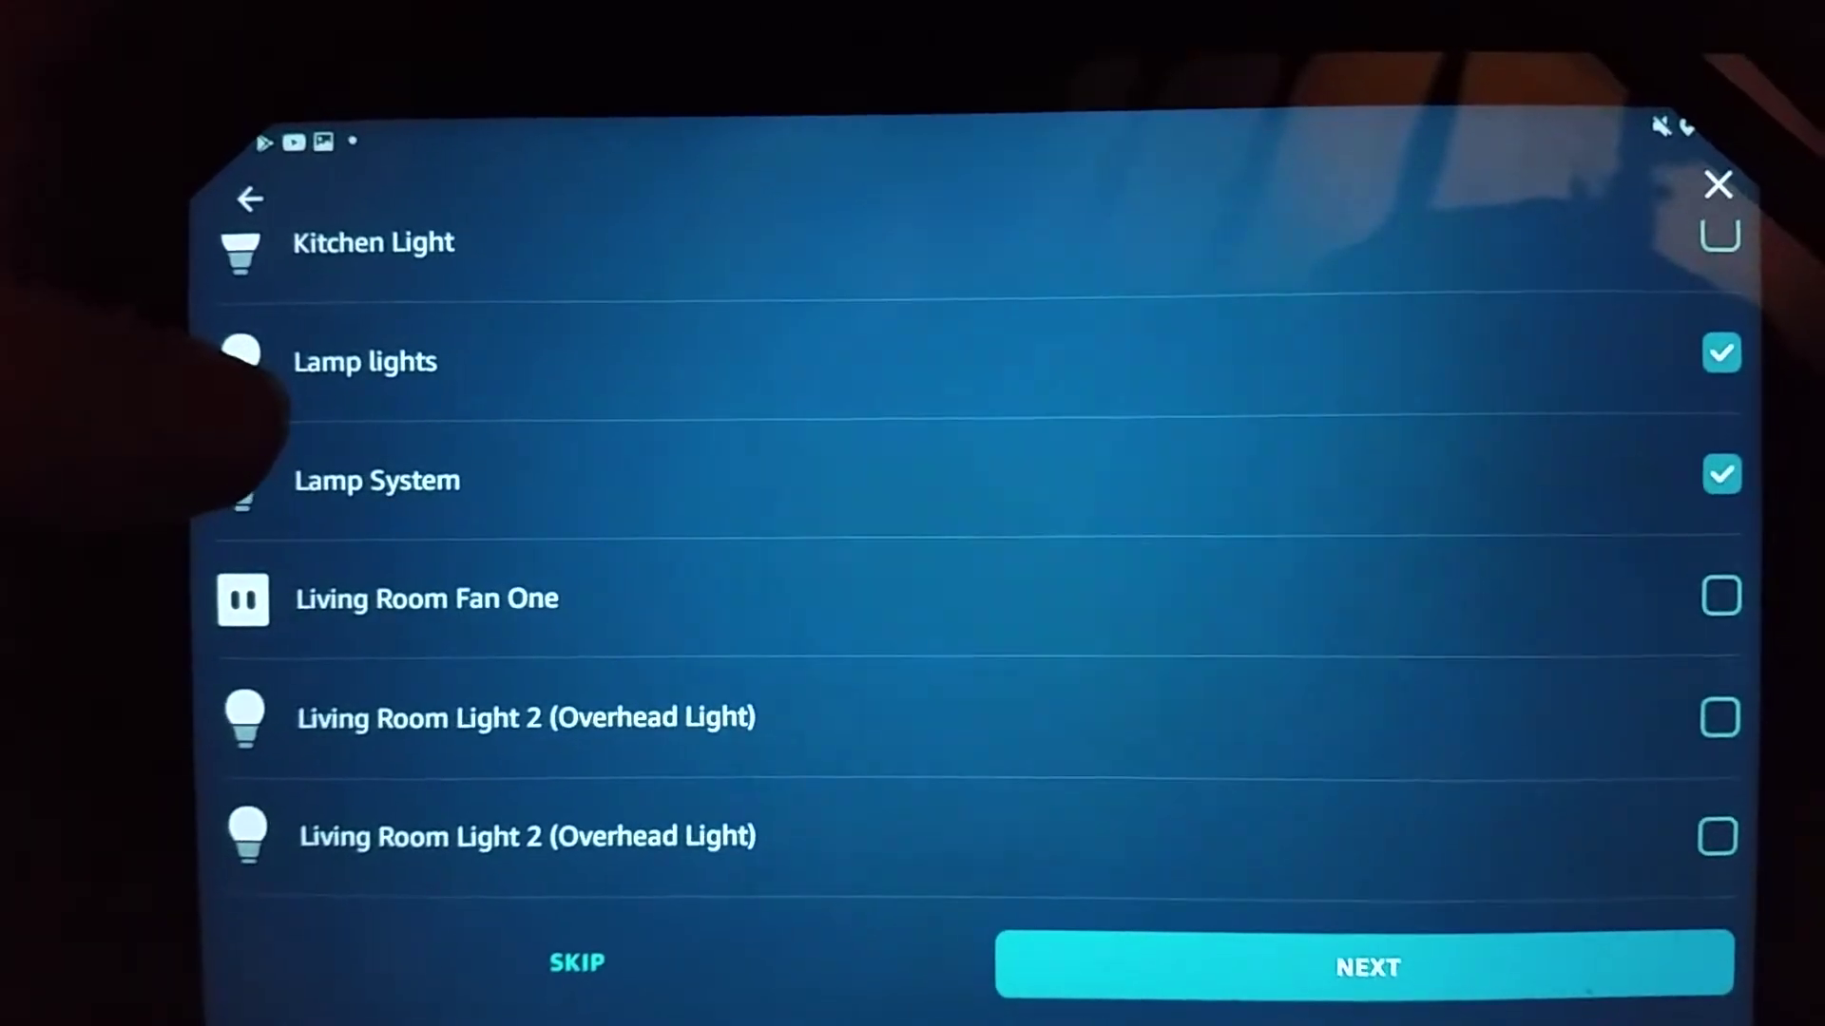
{"action": "left_click_drag", "start_coordinate": [264, 427], "coordinate": [257, 313]}
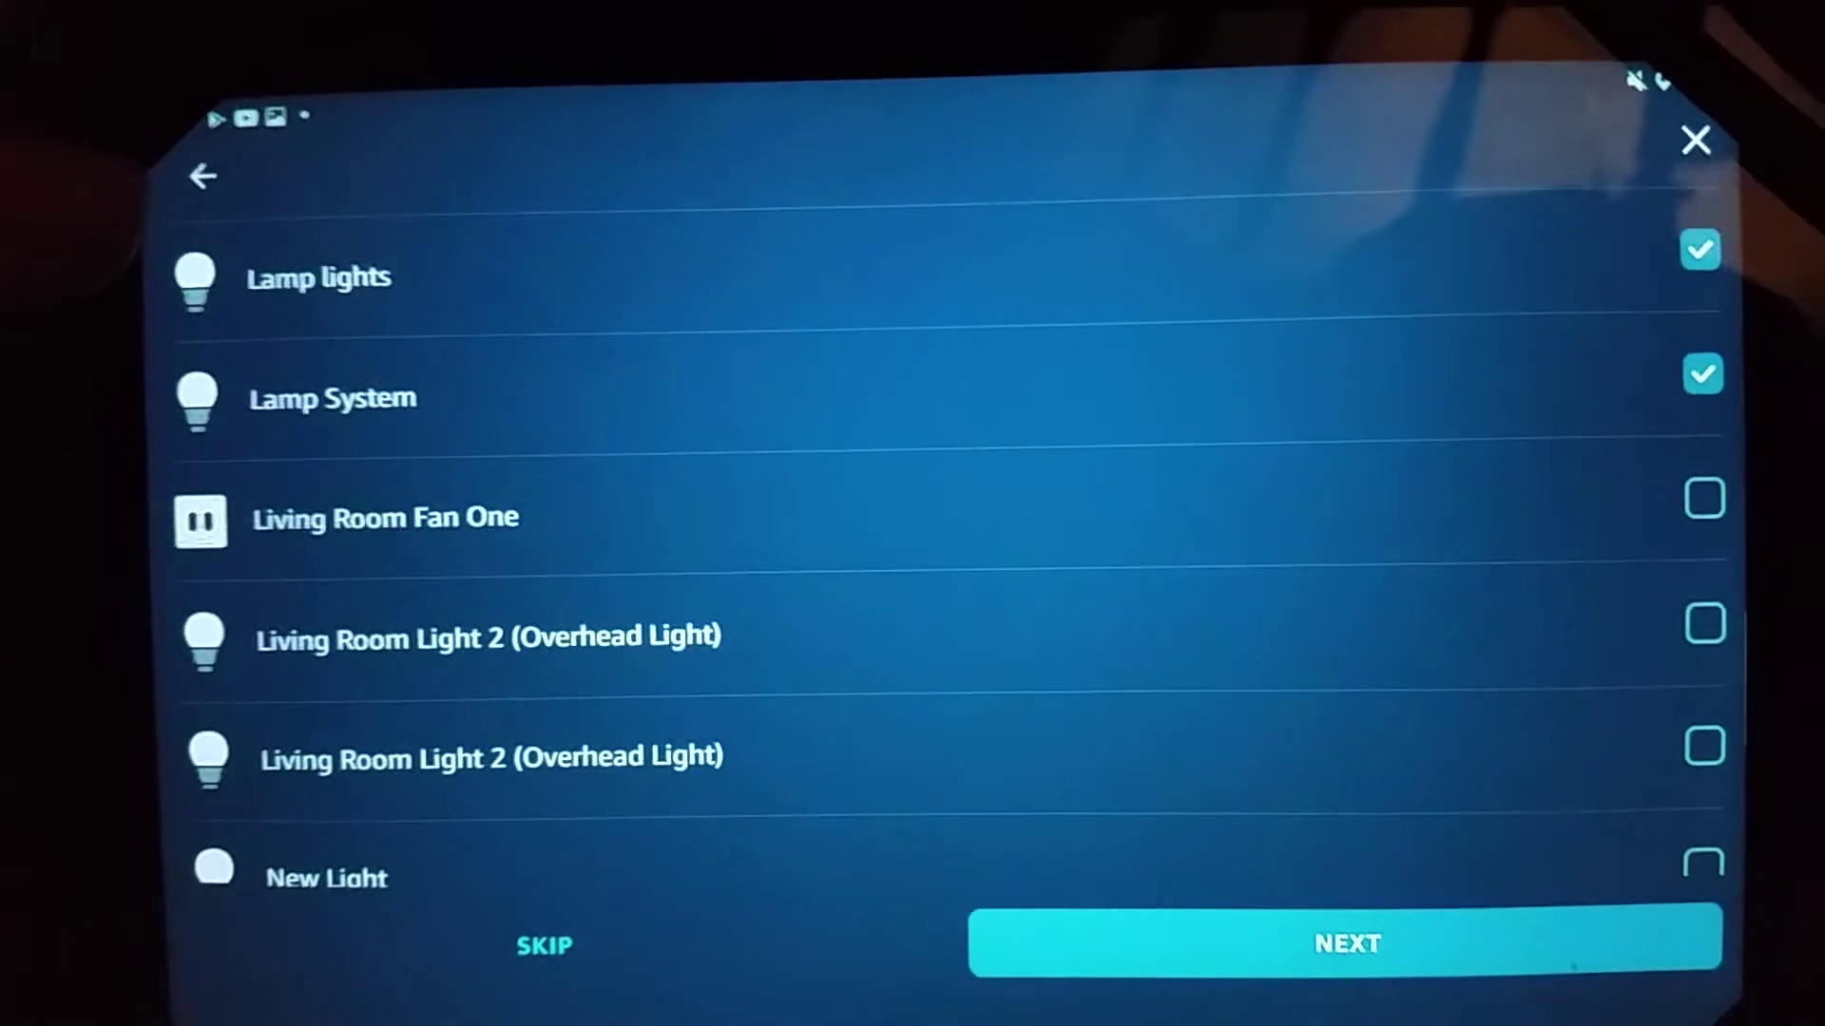
{"action": "left_click", "coordinate": [279, 356]}
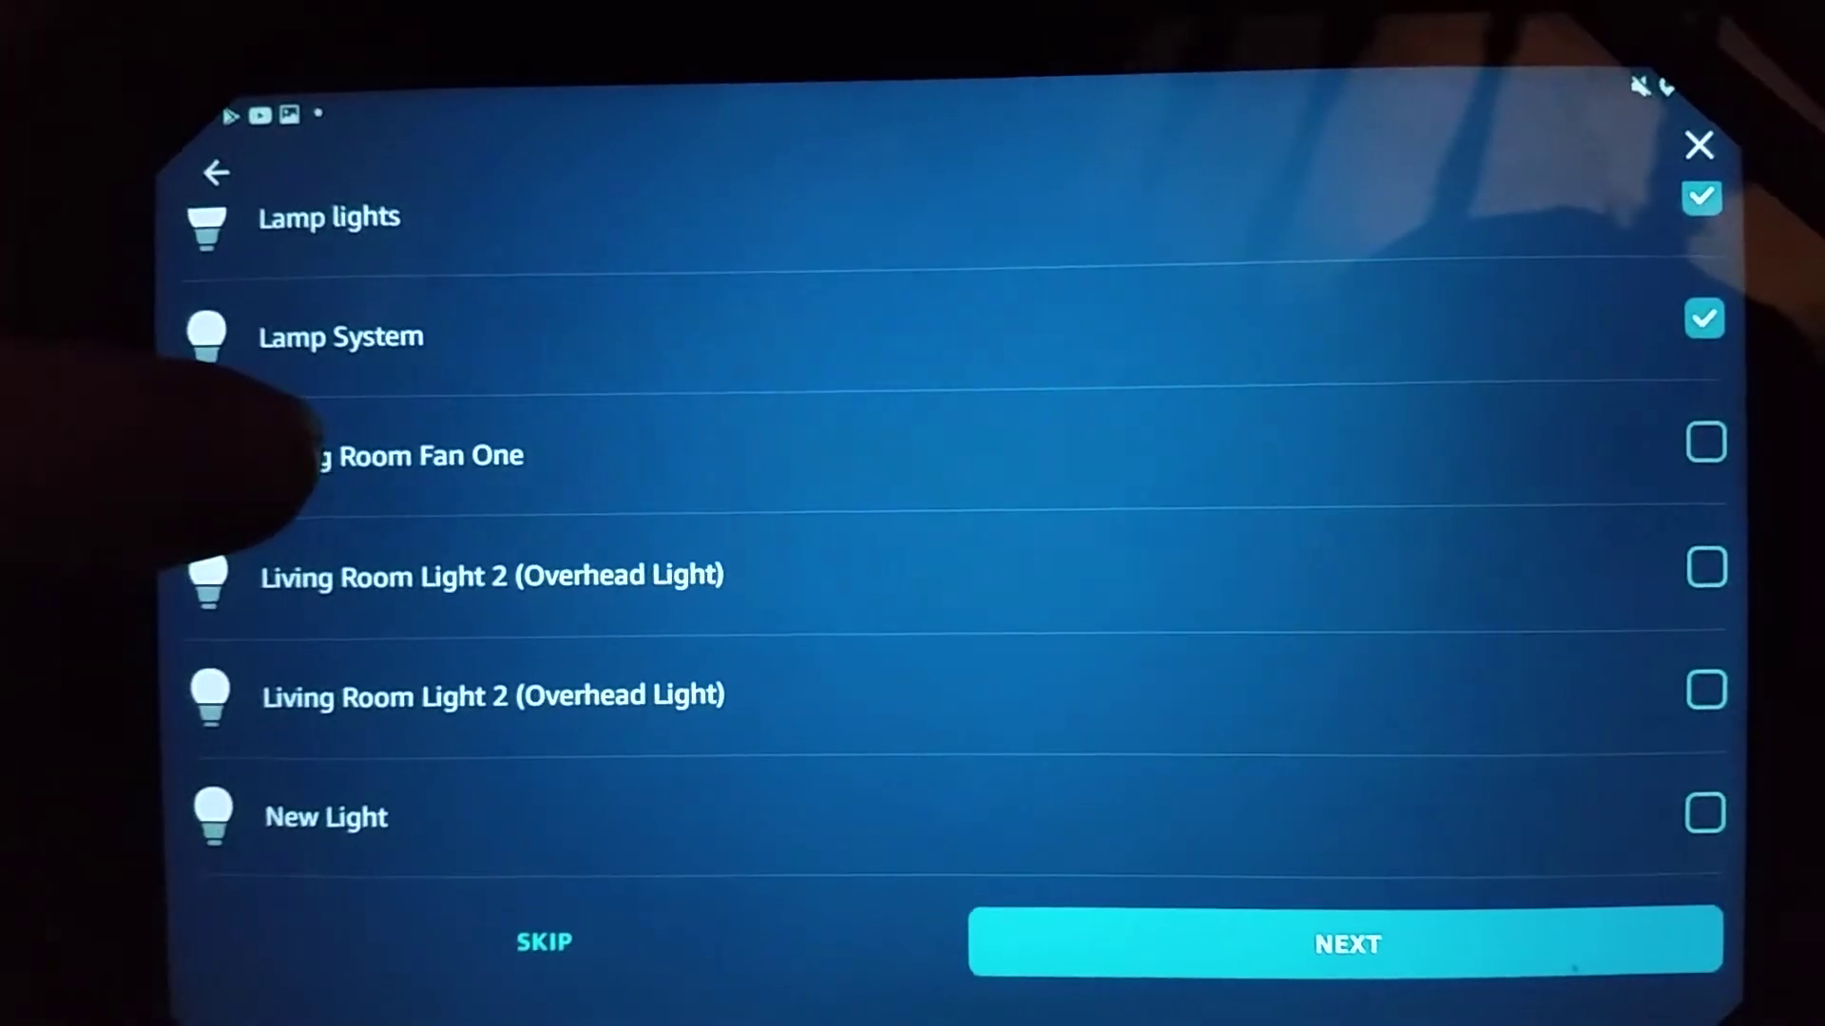
{"action": "left_click", "coordinate": [286, 455]}
{"action": "mouse_move", "coordinate": [264, 428]}
{"action": "left_mouse_down"}
{"action": "mouse_move", "coordinate": [235, 307]}
{"action": "mouse_move", "coordinate": [142, 165]}
{"action": "left_mouse_up"}
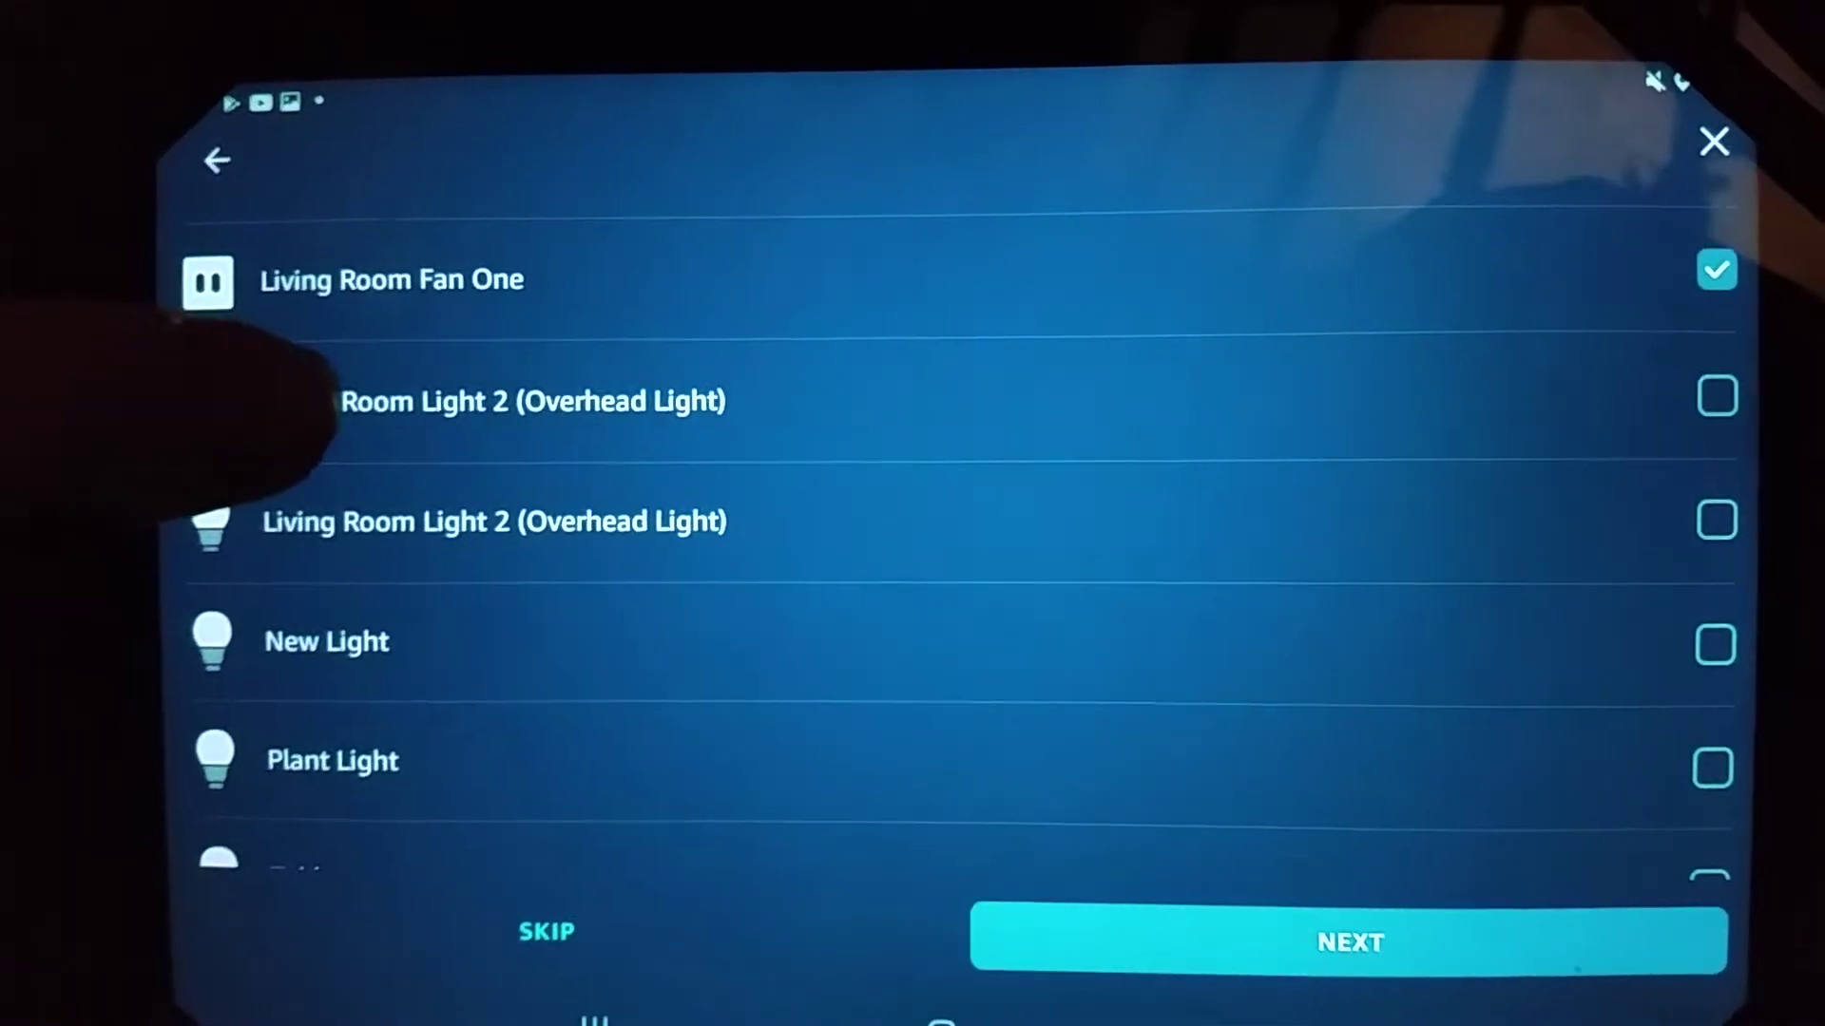
{"action": "left_click", "coordinate": [256, 400]}
{"action": "left_click", "coordinate": [257, 520]}
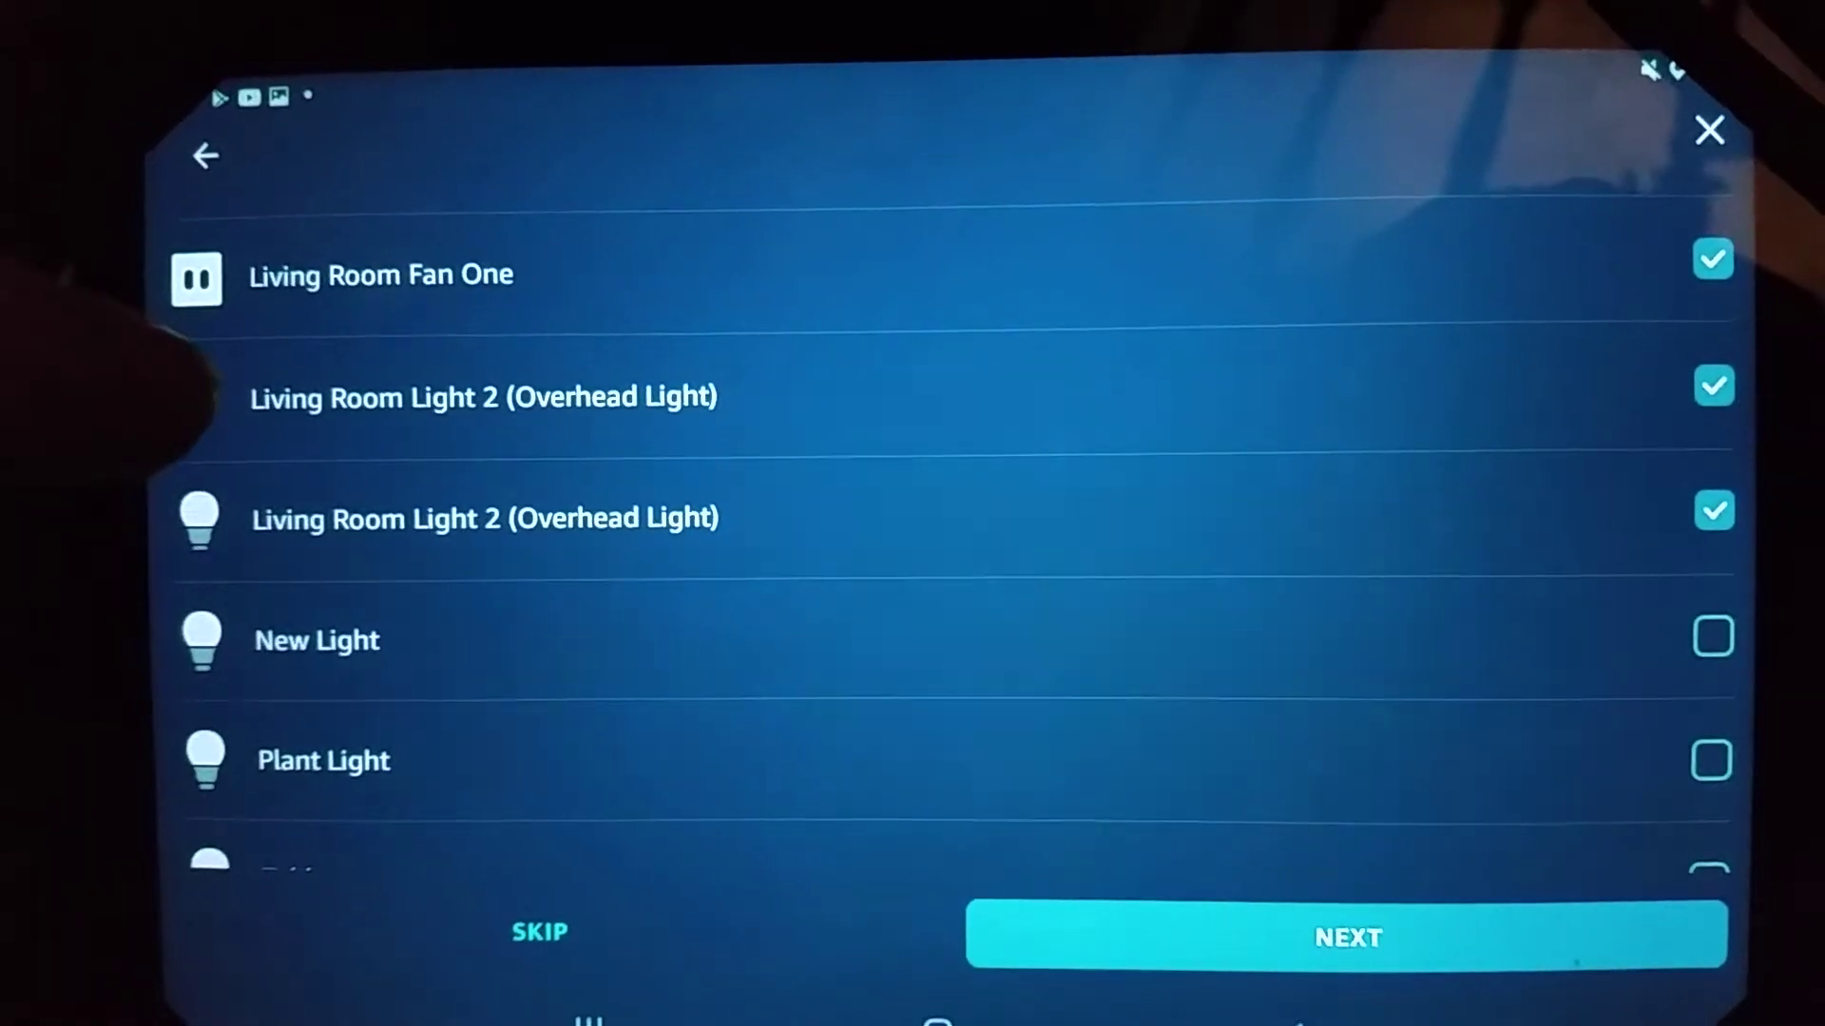
{"action": "left_click_drag", "start_coordinate": [214, 406], "coordinate": [213, 292]}
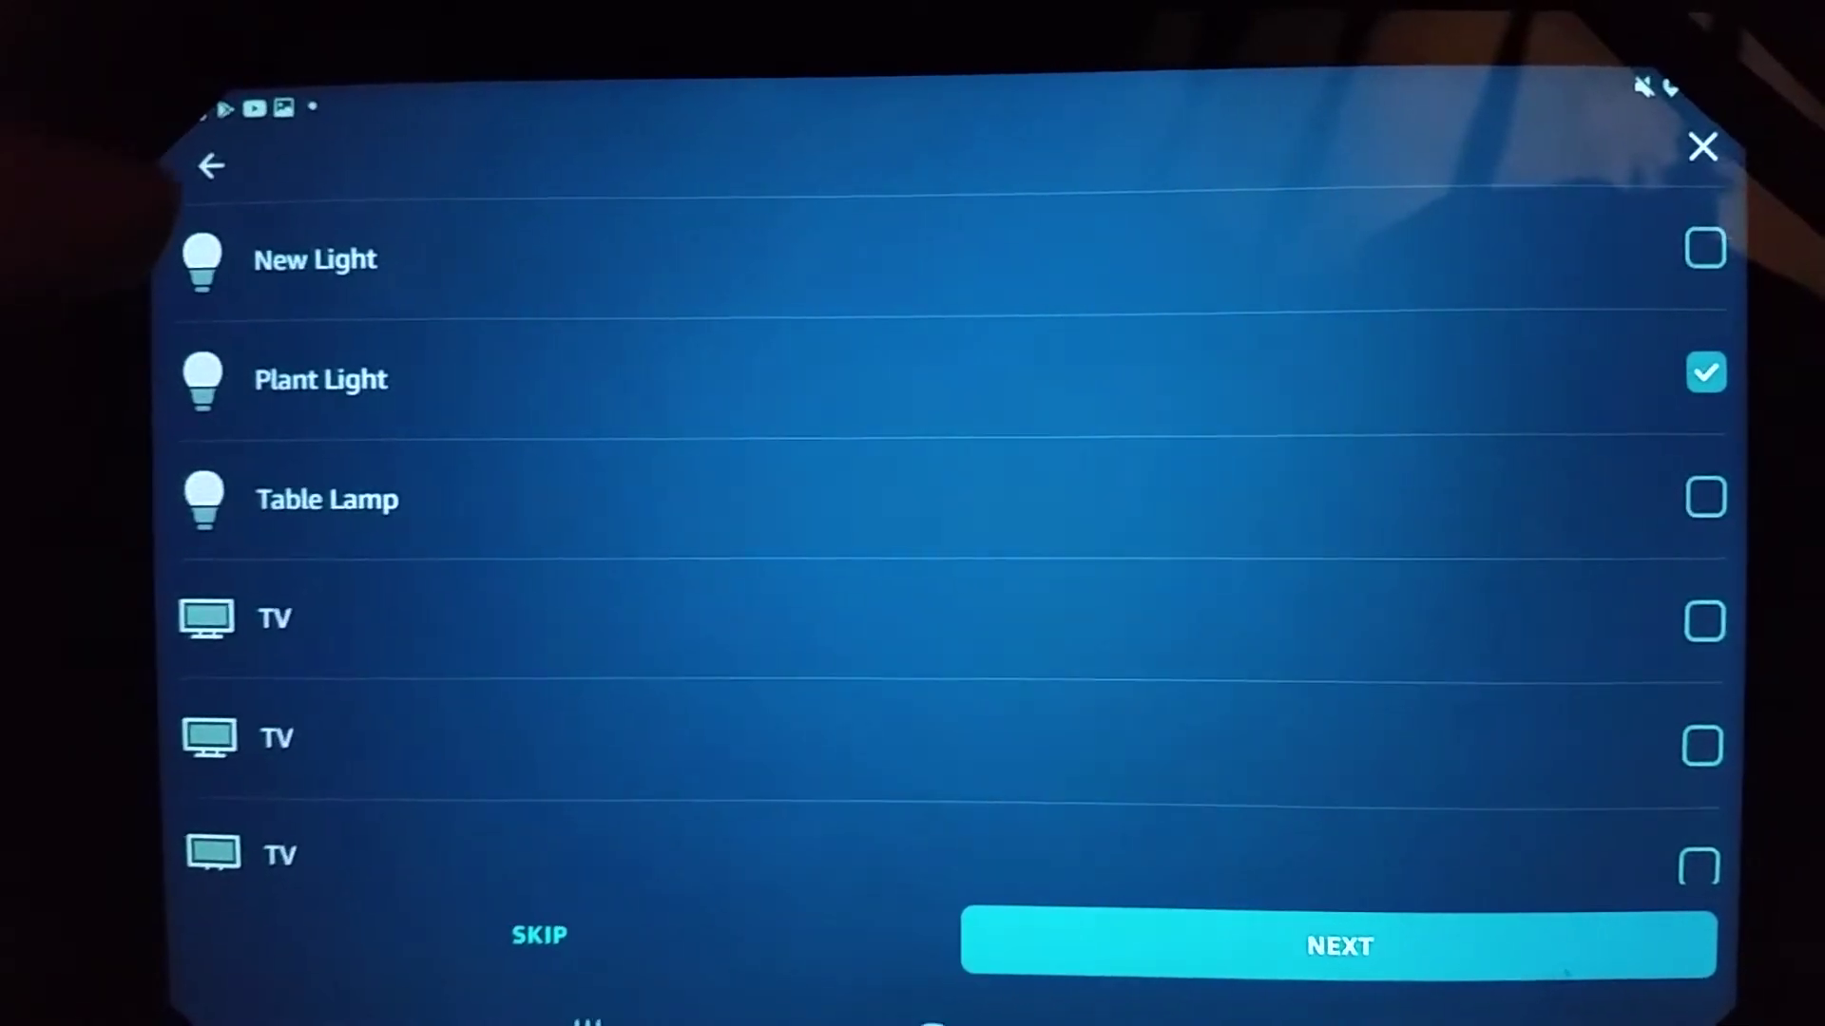
{"action": "left_click", "coordinate": [249, 335]}
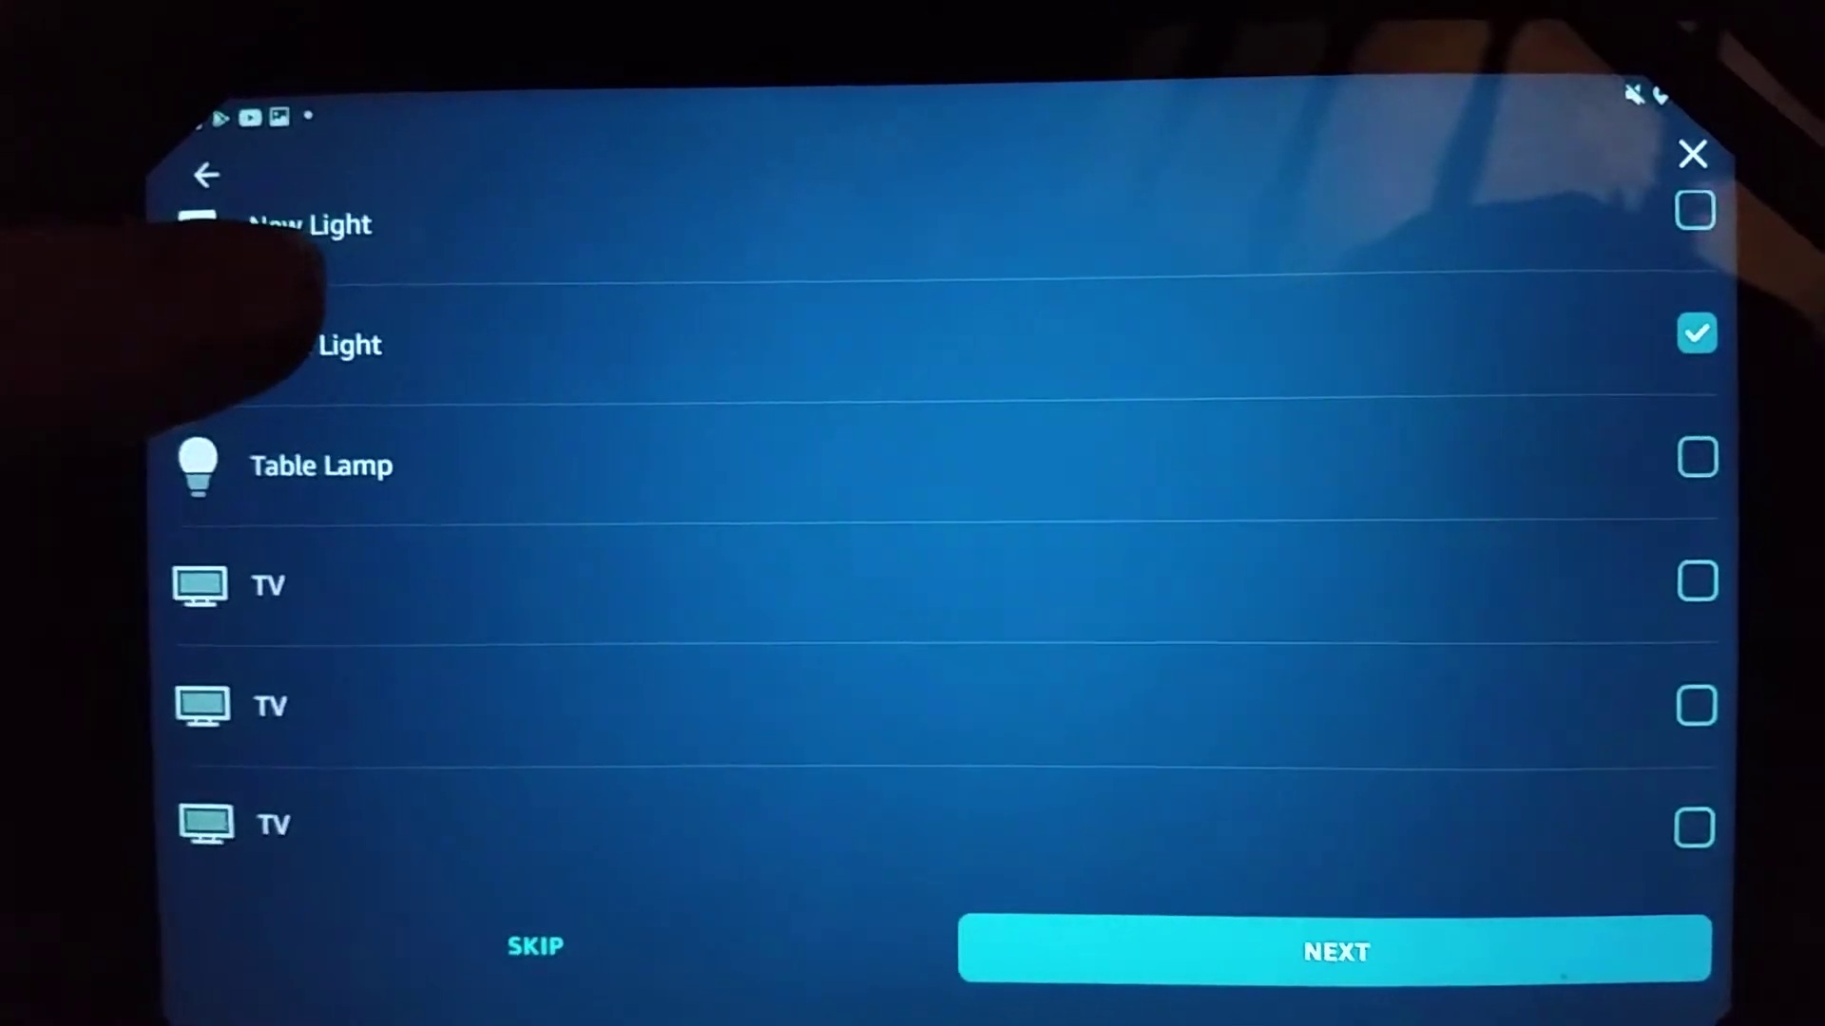
{"action": "scroll", "coordinate": [307, 307], "scroll_direction": "up", "scroll_amount": 5}
{"action": "scroll", "coordinate": [214, 287], "scroll_direction": "down", "scroll_amount": 5}
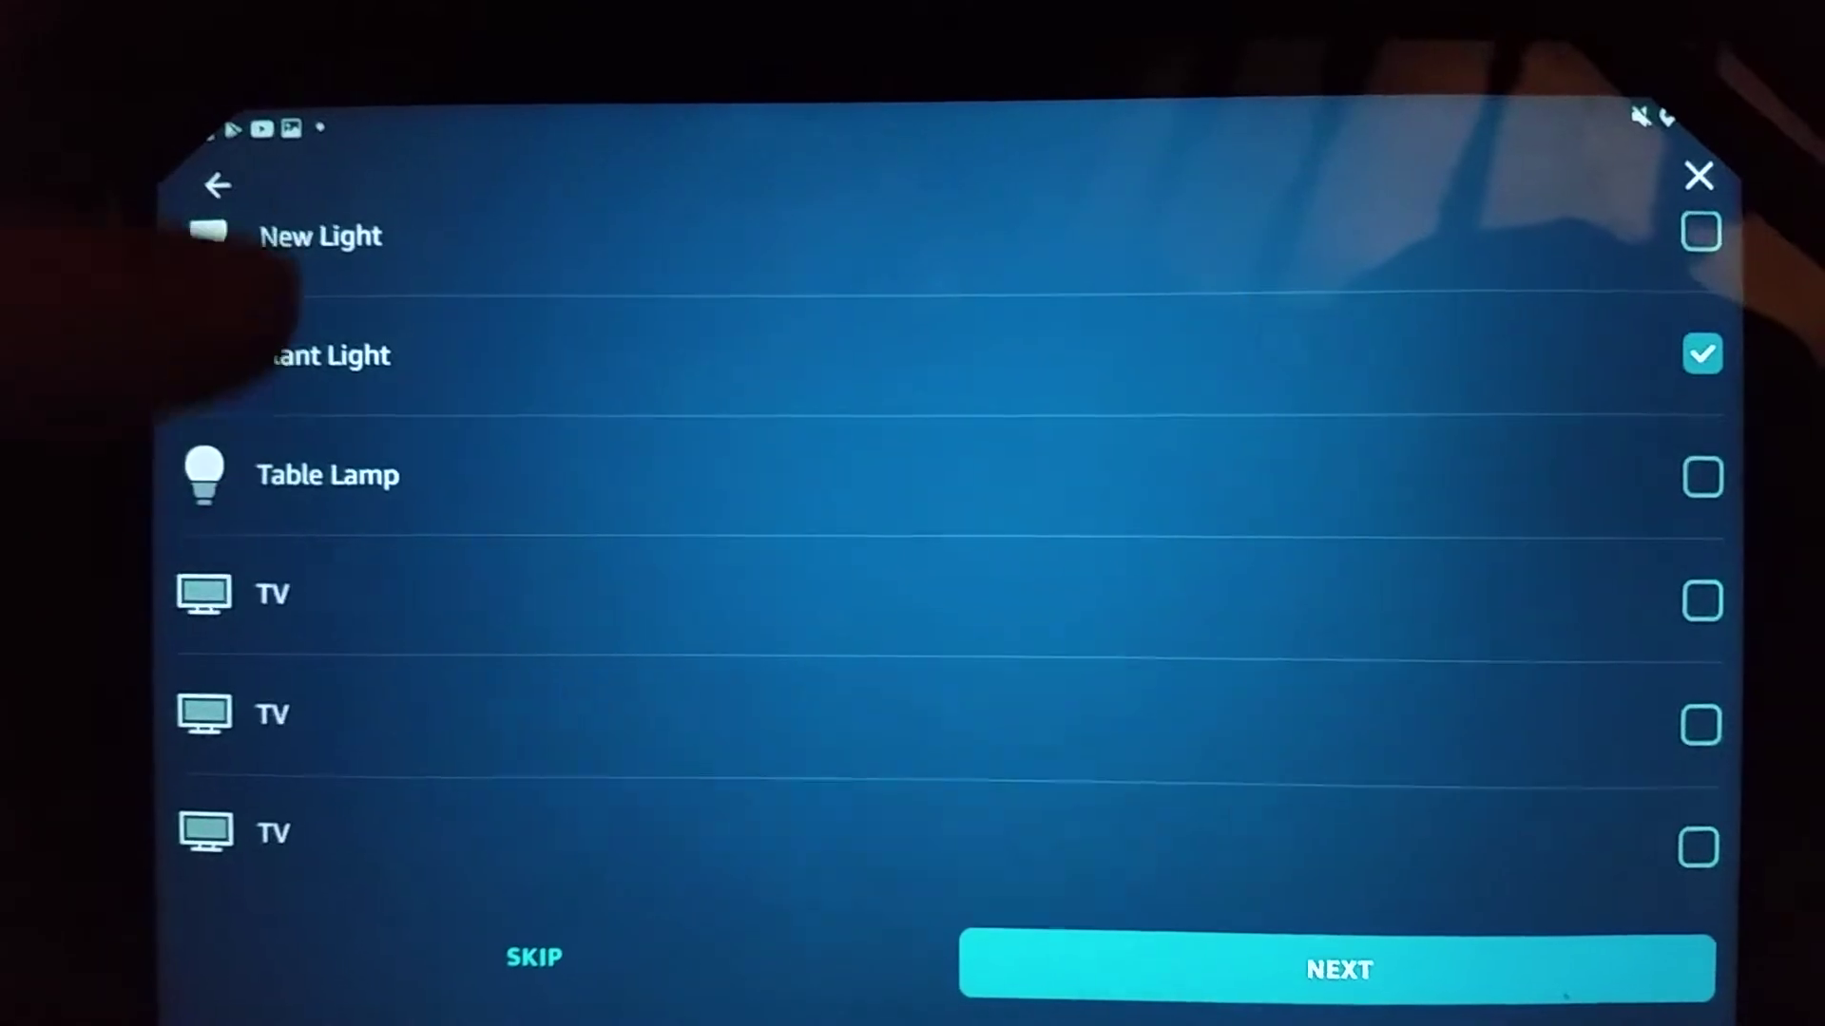
{"action": "scroll", "coordinate": [914, 571], "scroll_direction": "up", "scroll_amount": 15}
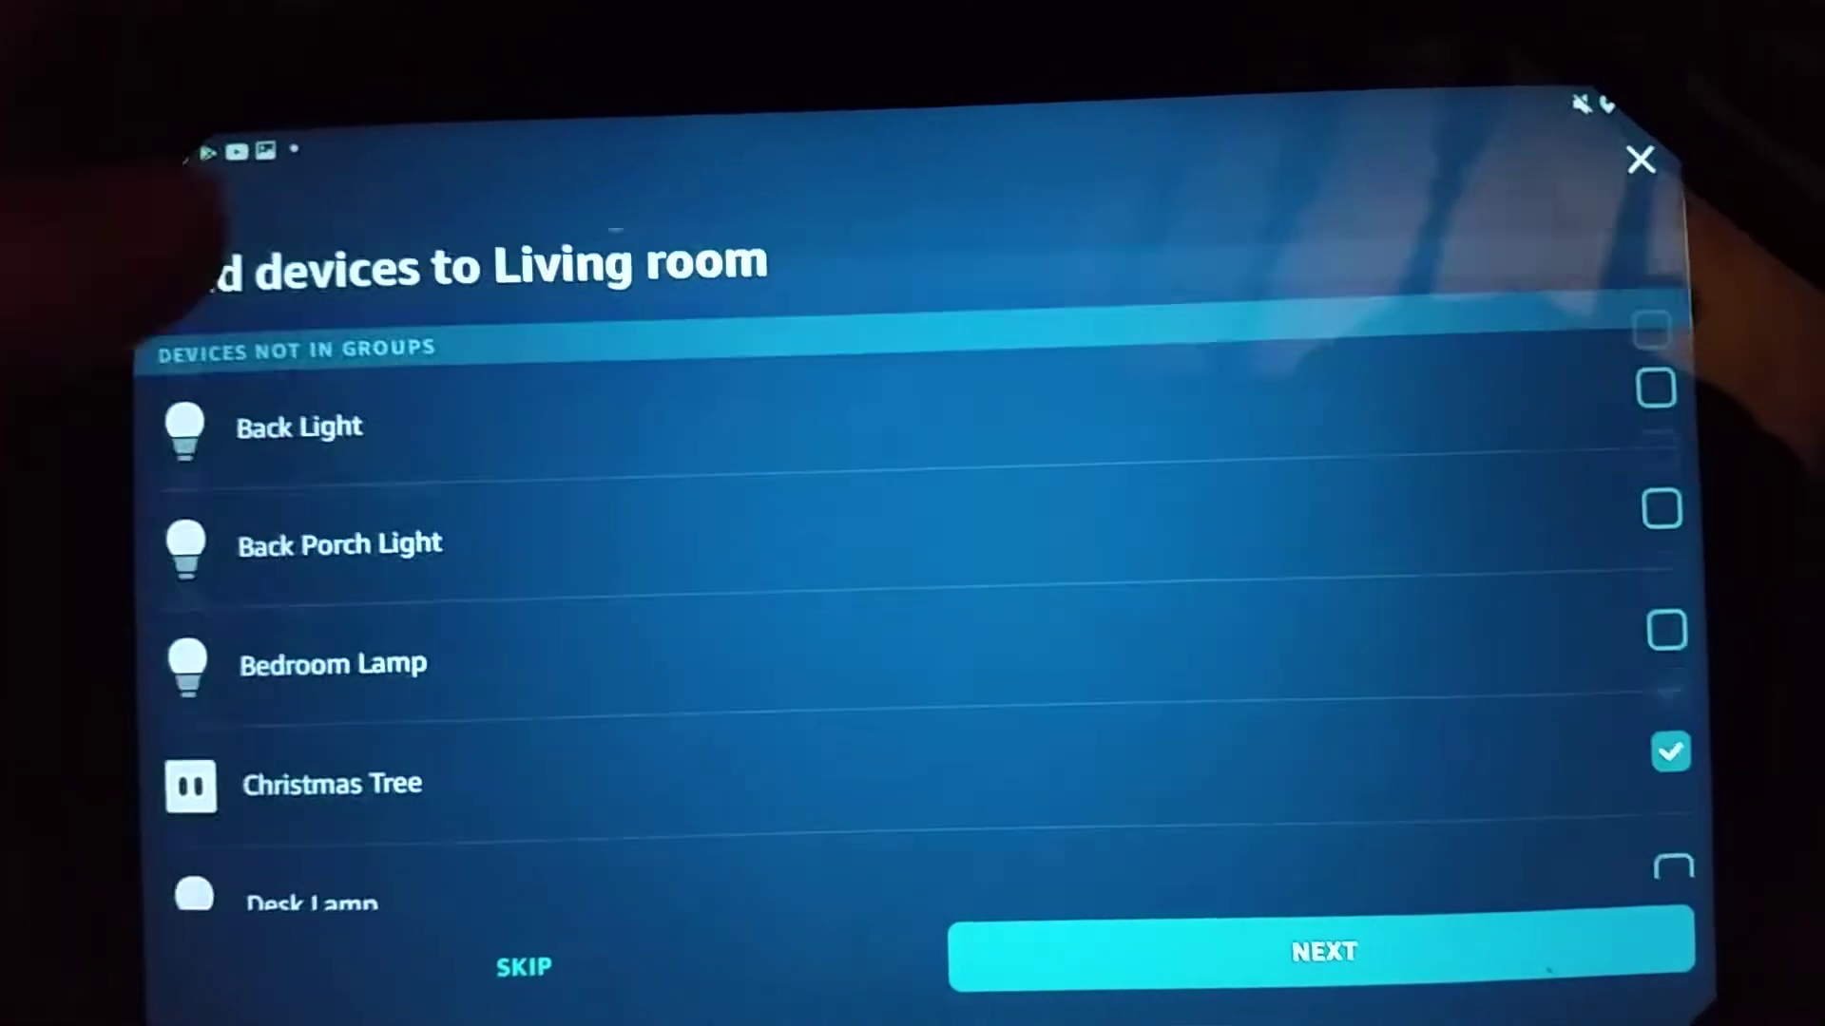
{"action": "scroll", "coordinate": [913, 571], "scroll_direction": "down", "scroll_amount": 3}
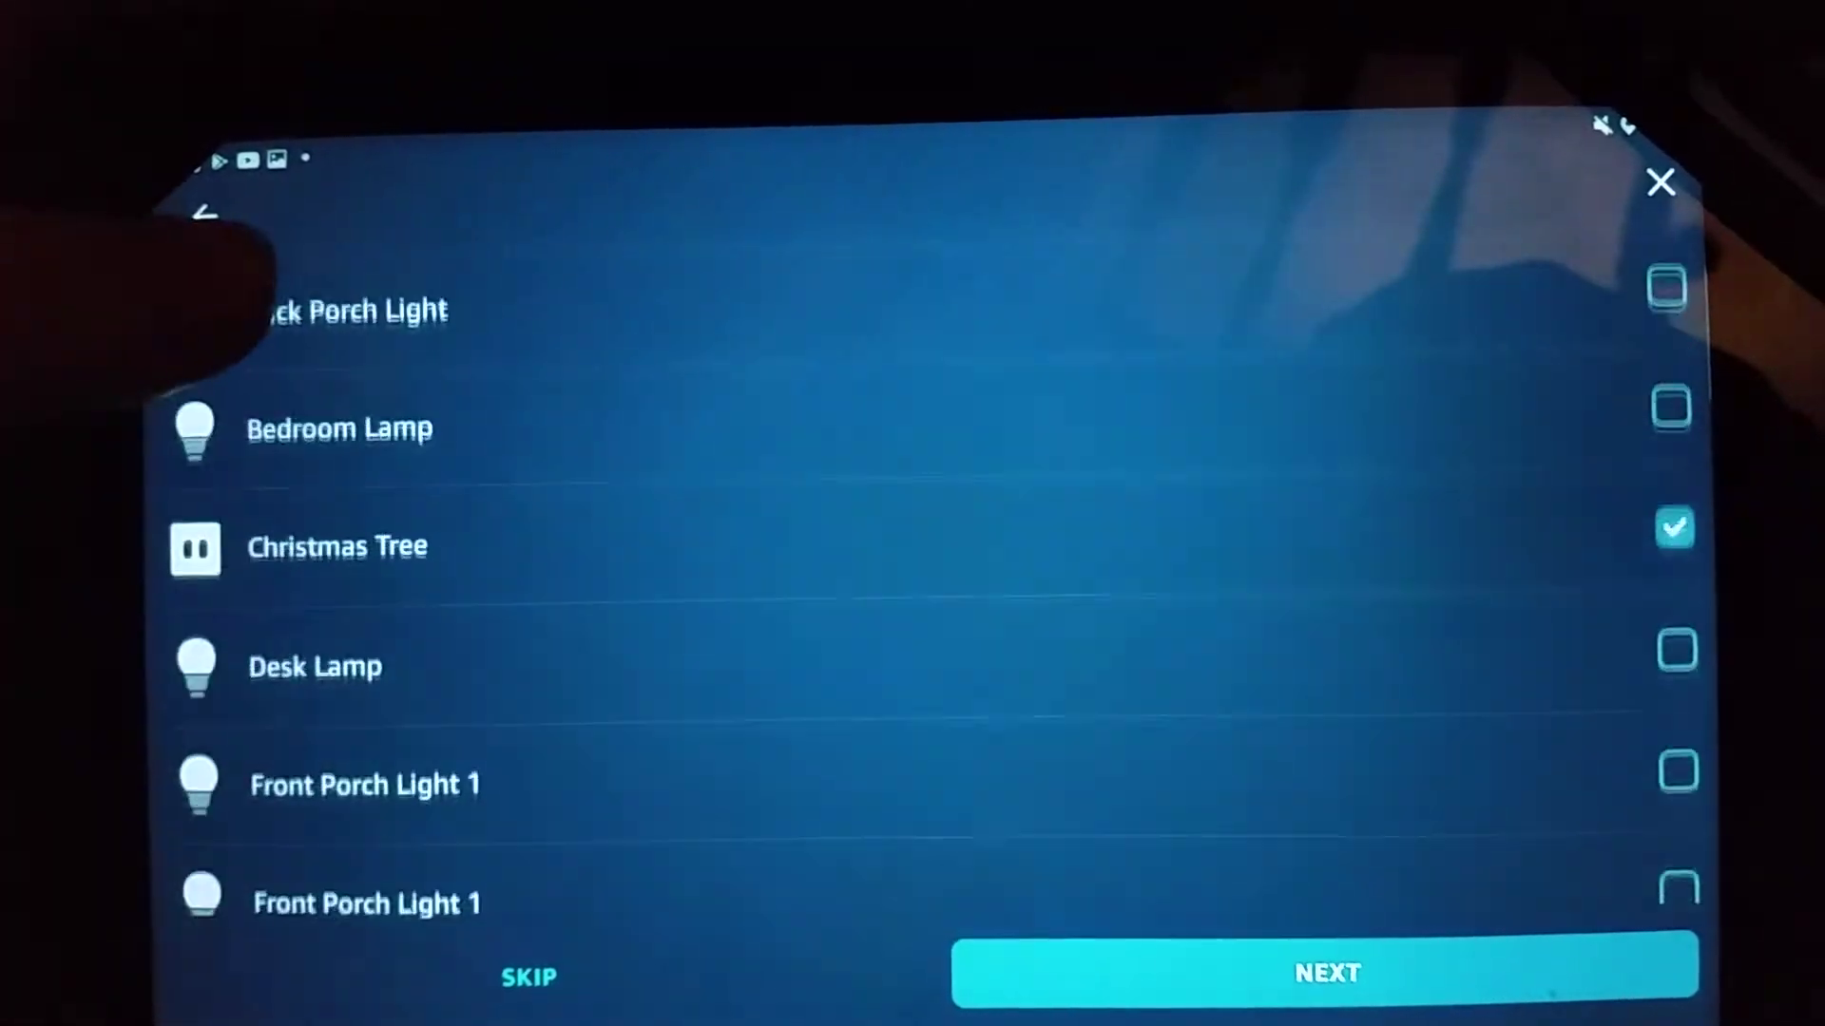
{"action": "scroll", "coordinate": [913, 571], "scroll_direction": "up", "scroll_amount": 3}
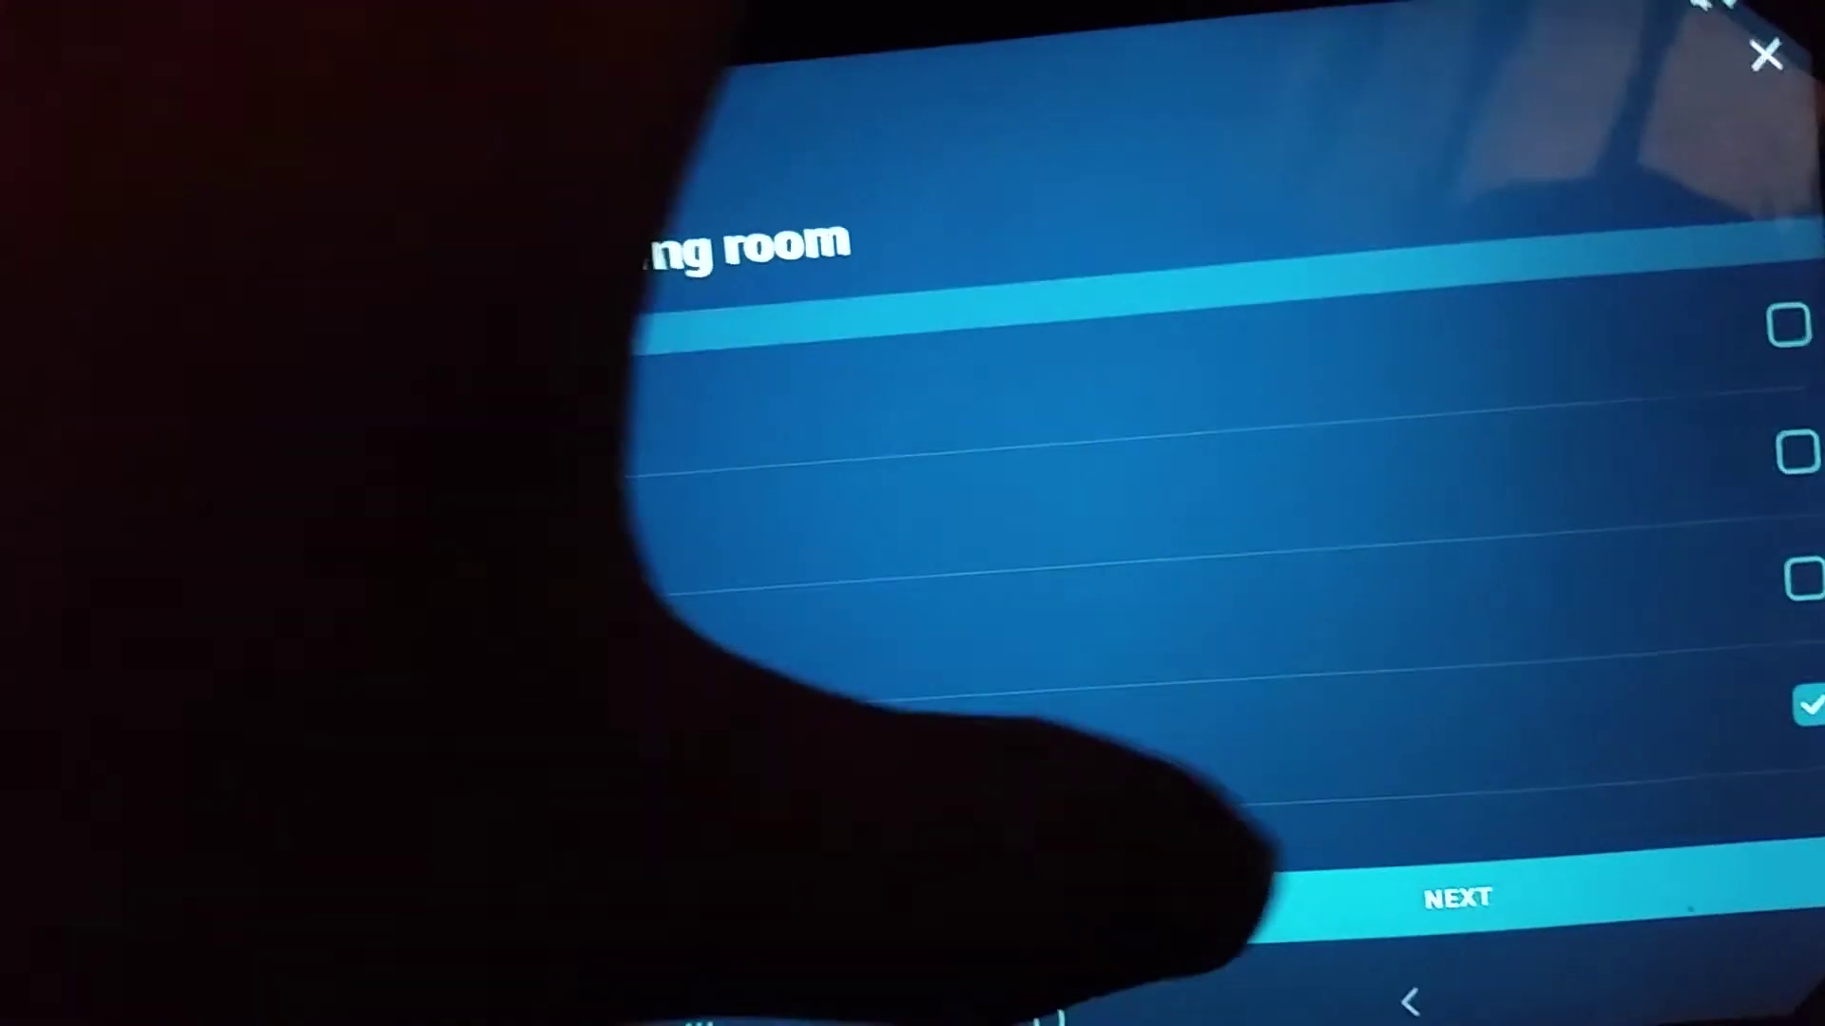
{"action": "left_click", "coordinate": [1255, 860]}
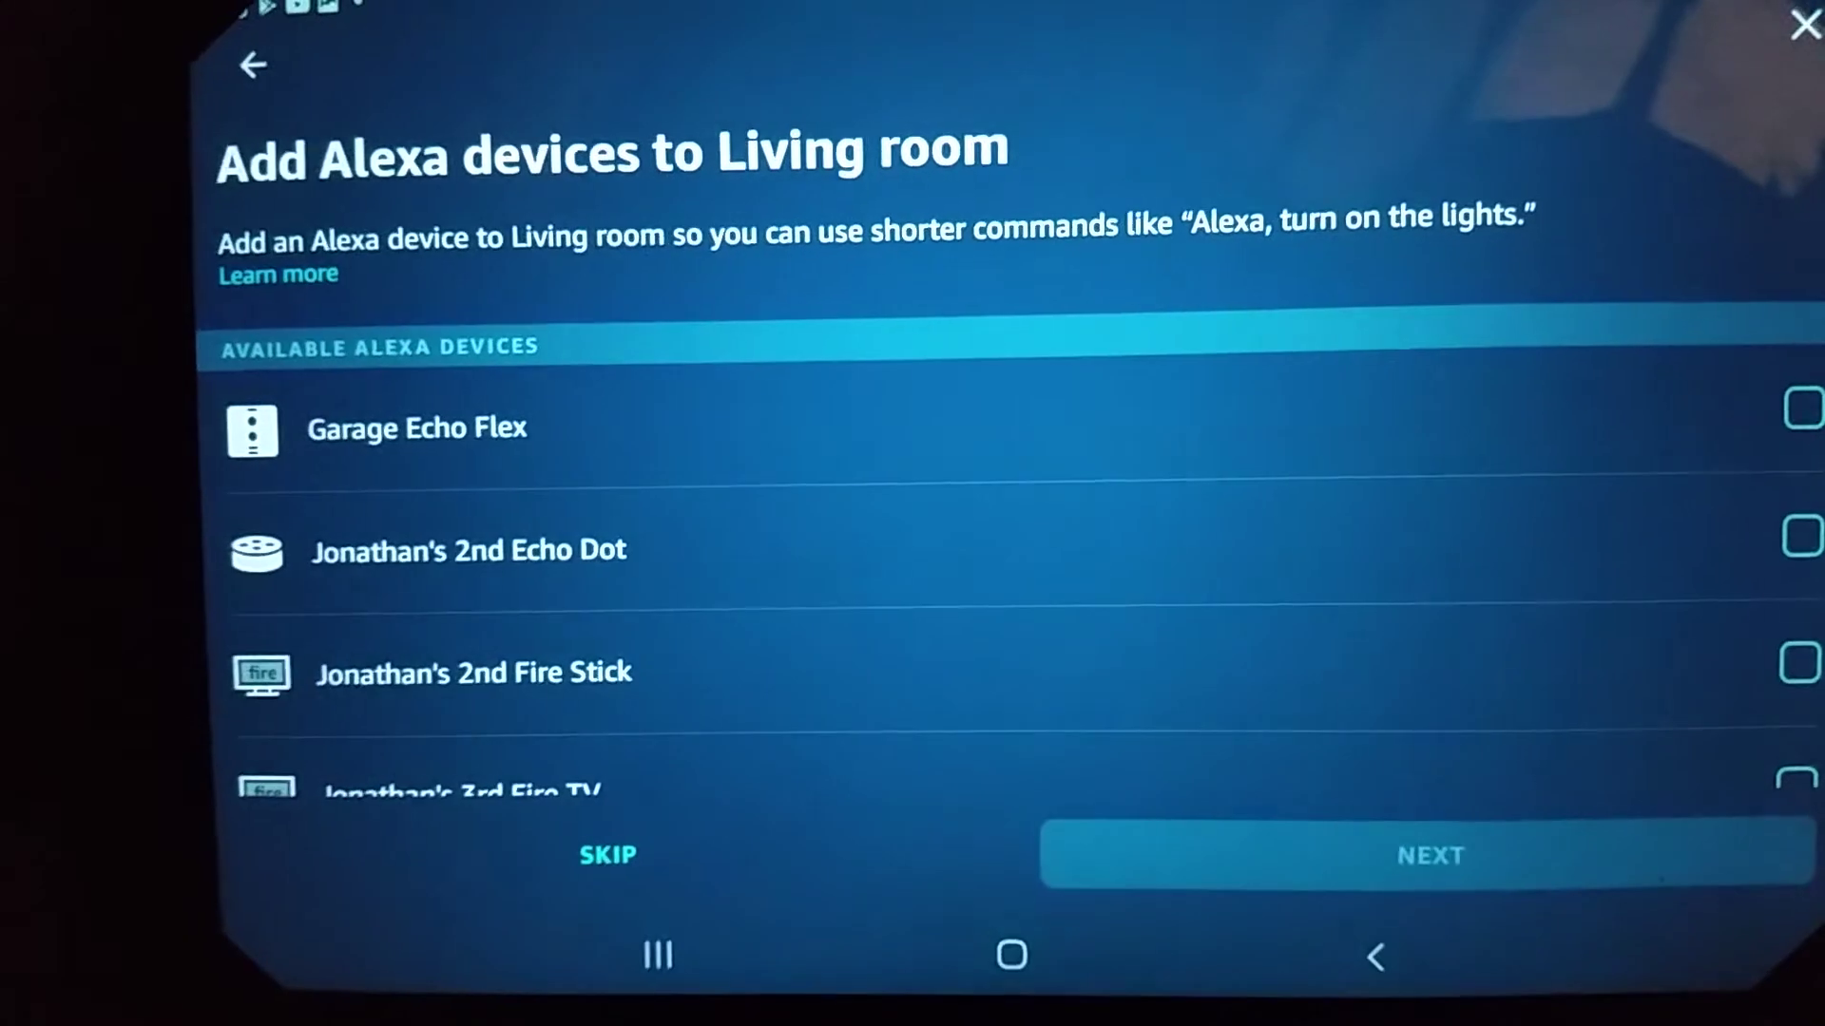
{"action": "scroll", "coordinate": [542, 285], "scroll_direction": "down", "scroll_amount": 3}
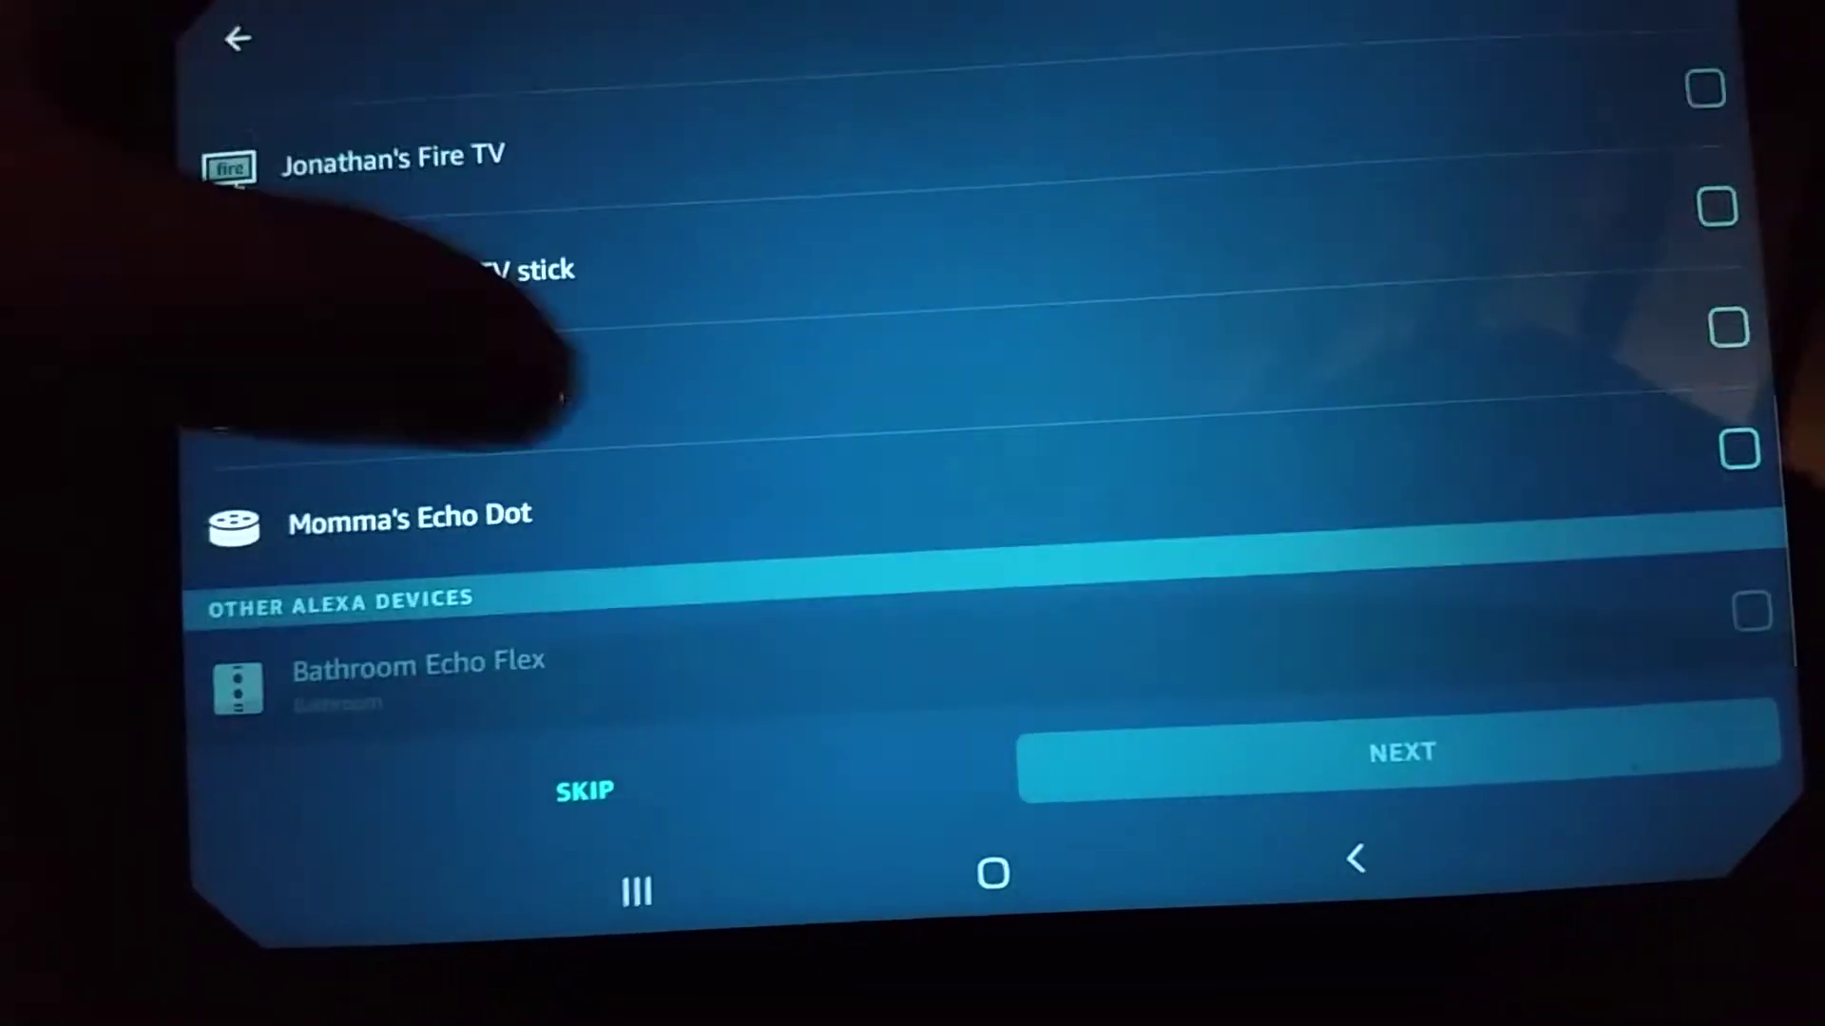
{"action": "scroll", "coordinate": [427, 571], "scroll_direction": "up", "scroll_amount": 5}
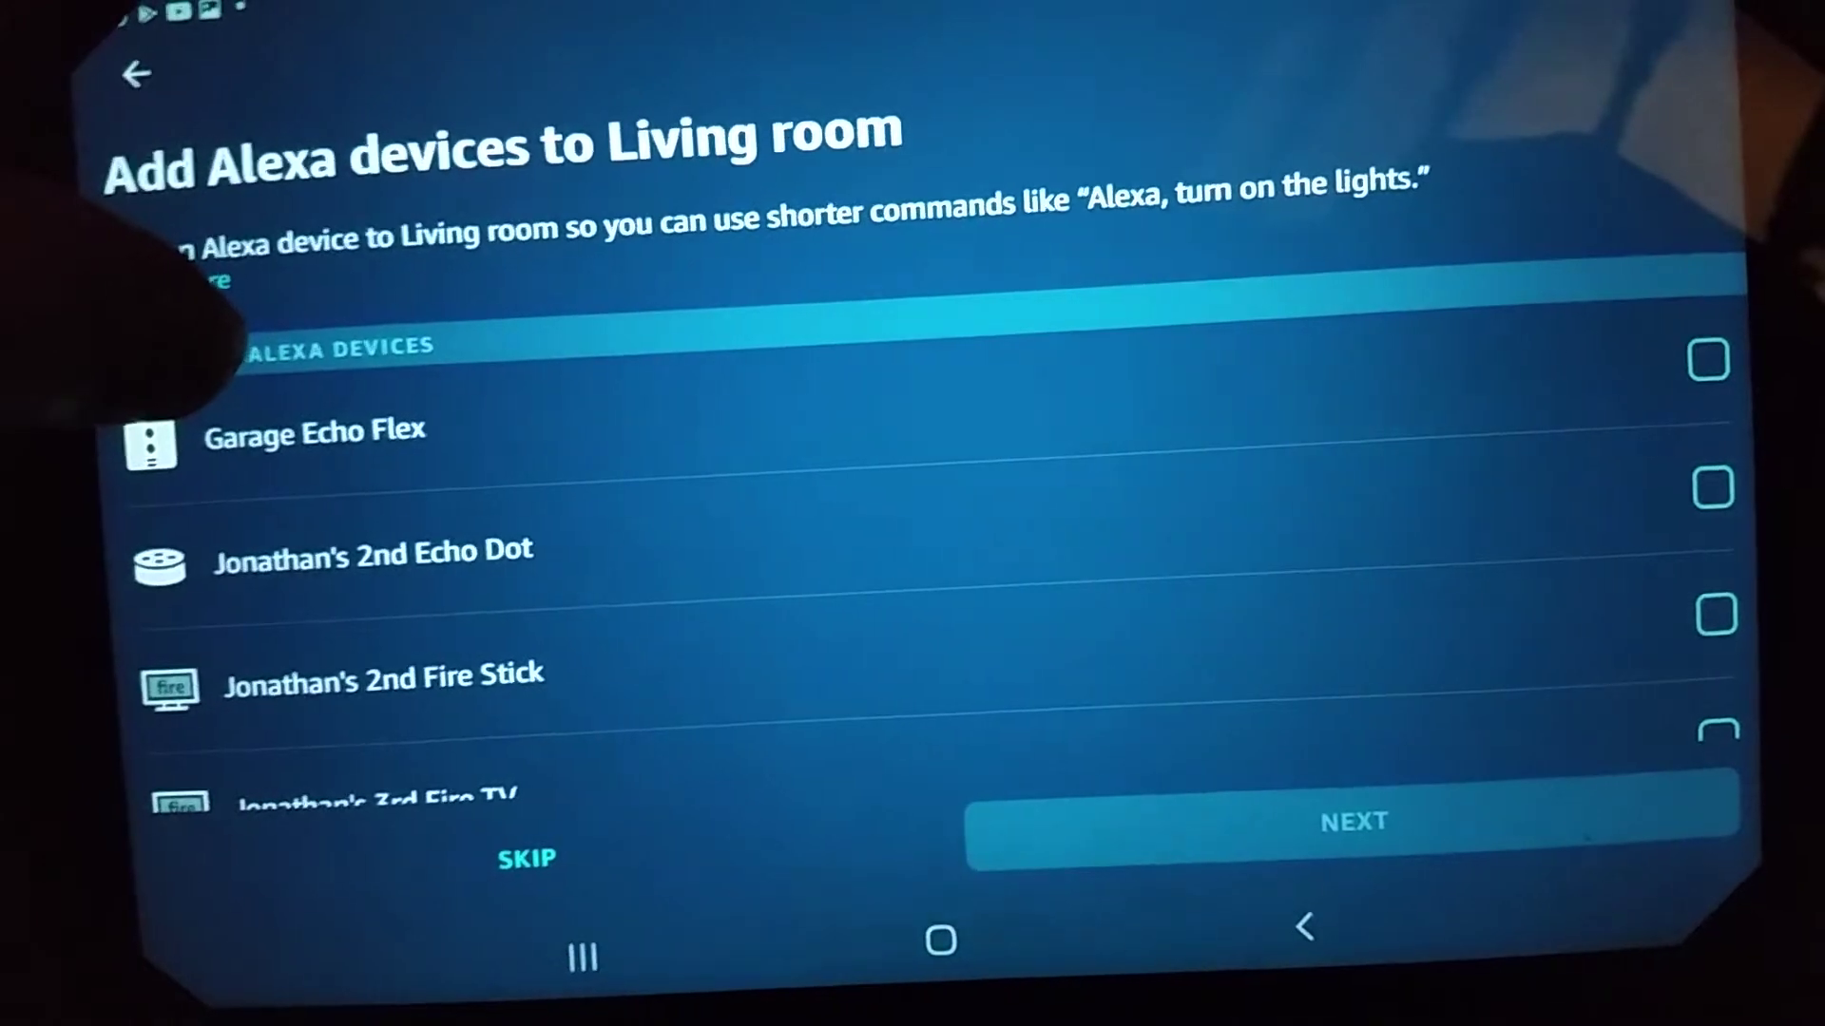
{"action": "scroll", "coordinate": [912, 499], "scroll_direction": "down", "scroll_amount": 1}
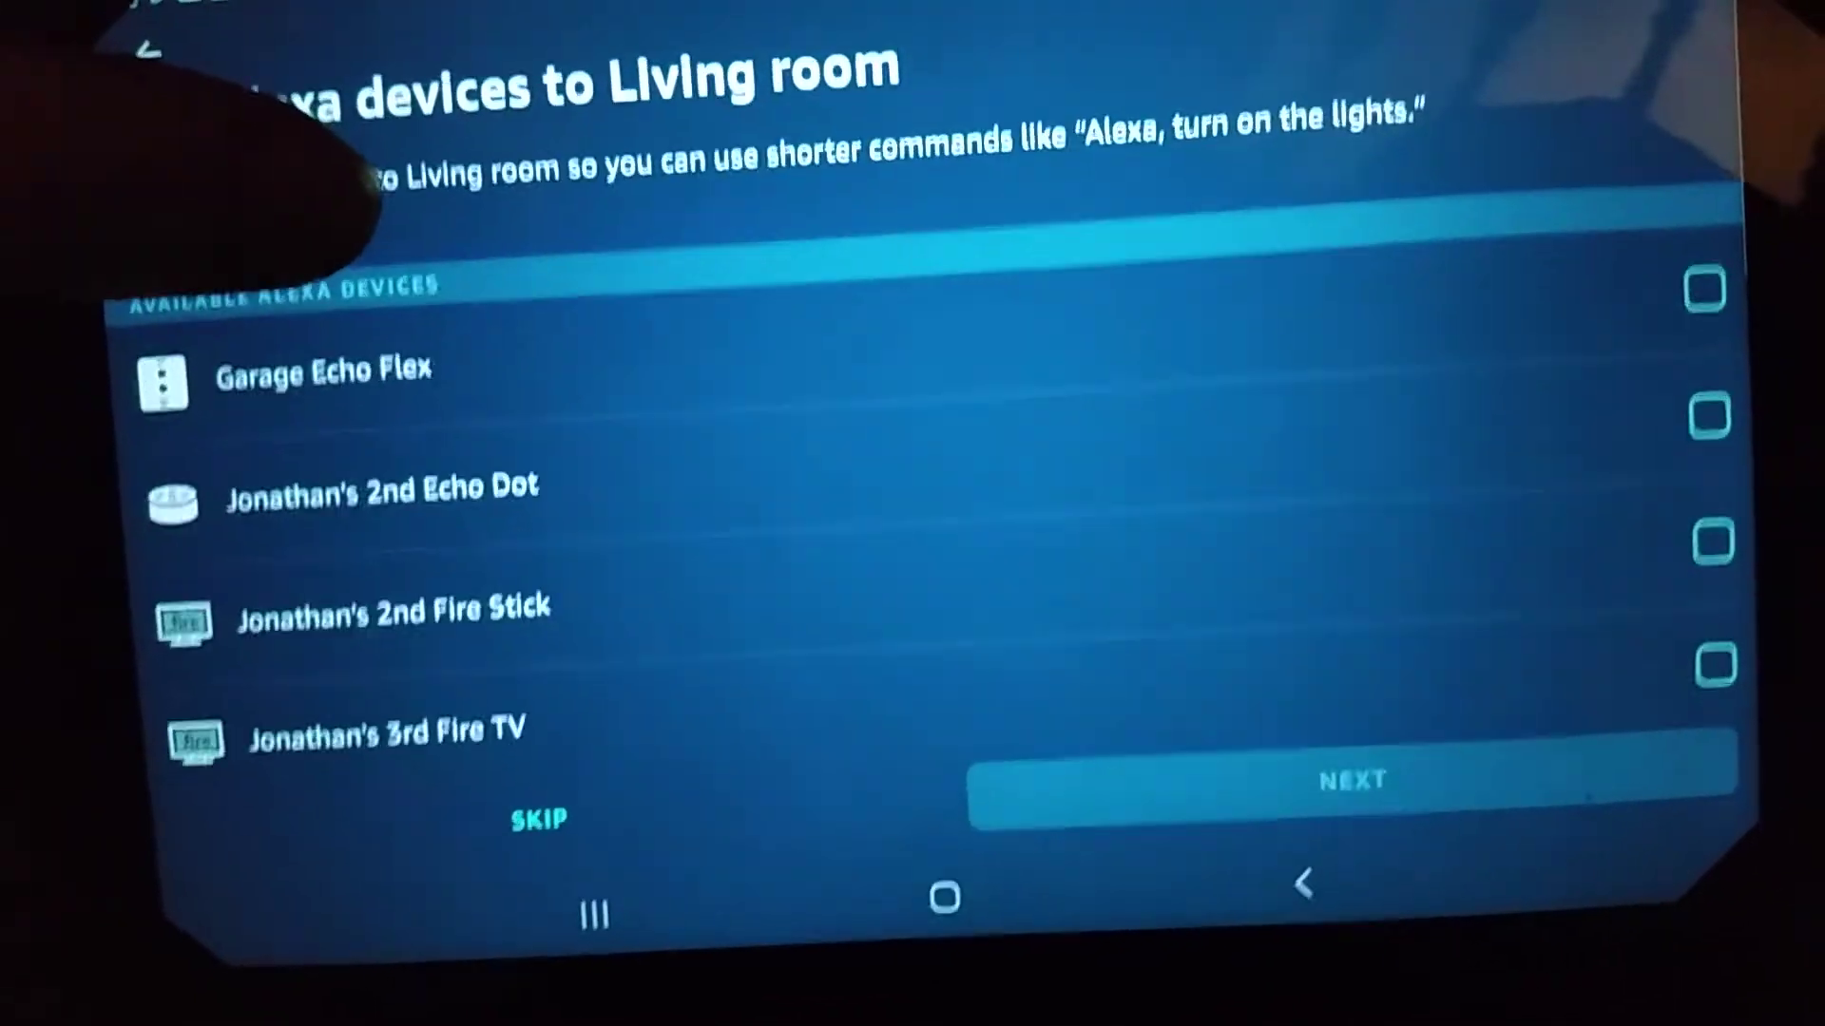
{"action": "scroll", "coordinate": [913, 498], "scroll_direction": "down", "scroll_amount": 1}
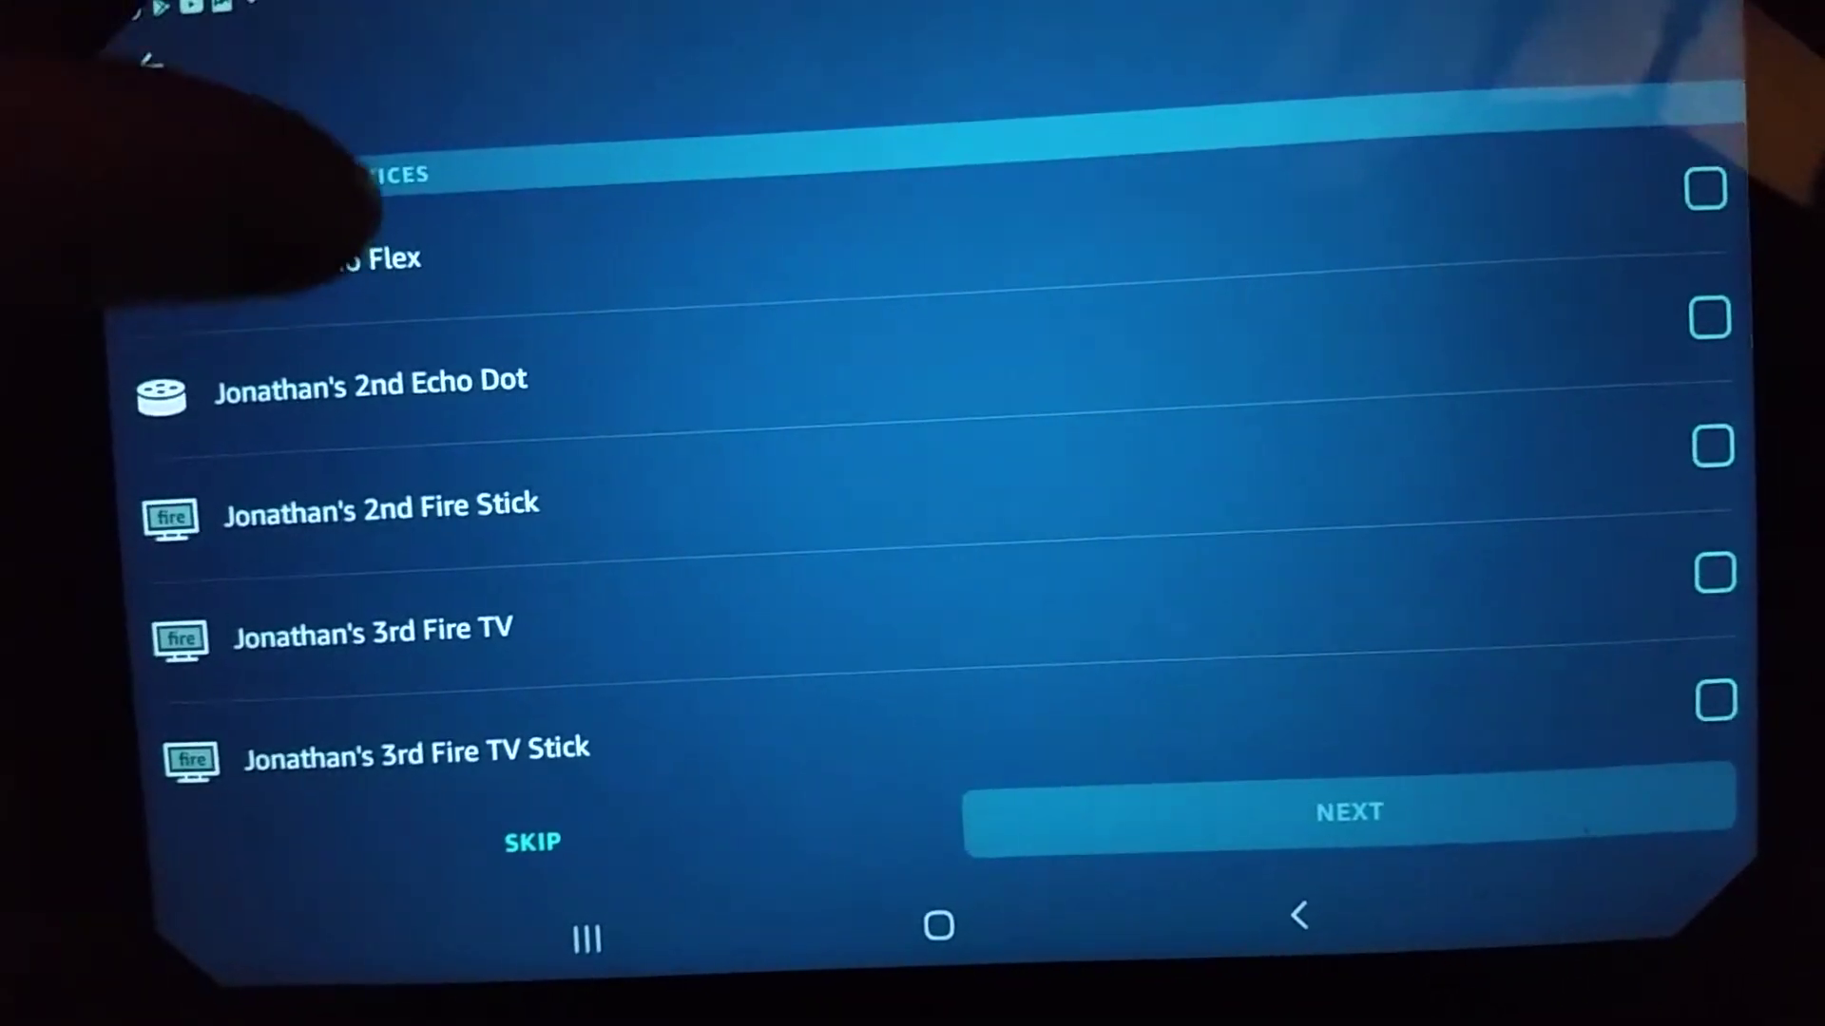
{"action": "scroll", "coordinate": [912, 500], "scroll_direction": "down", "scroll_amount": 2}
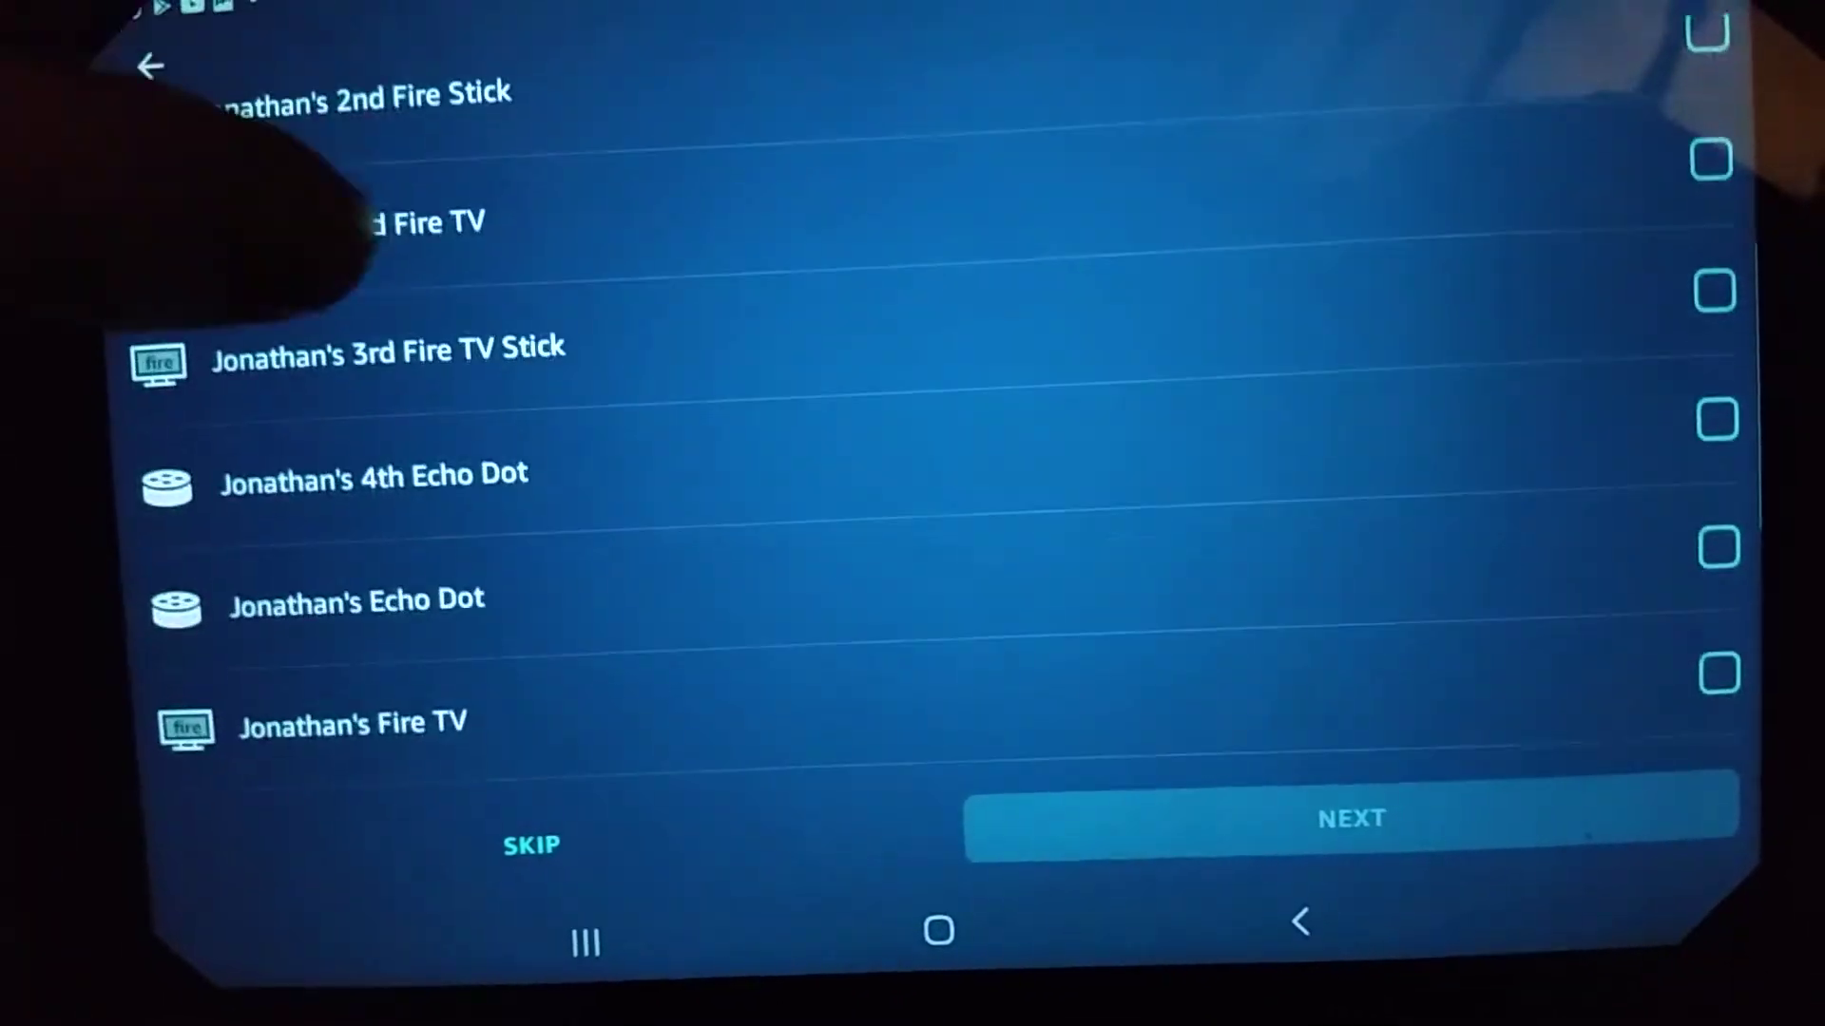
{"action": "scroll", "coordinate": [913, 499], "scroll_direction": "down", "scroll_amount": 2}
{"action": "scroll", "coordinate": [912, 499], "scroll_direction": "down", "scroll_amount": 2}
{"action": "scroll", "coordinate": [913, 500], "scroll_direction": "down", "scroll_amount": 1}
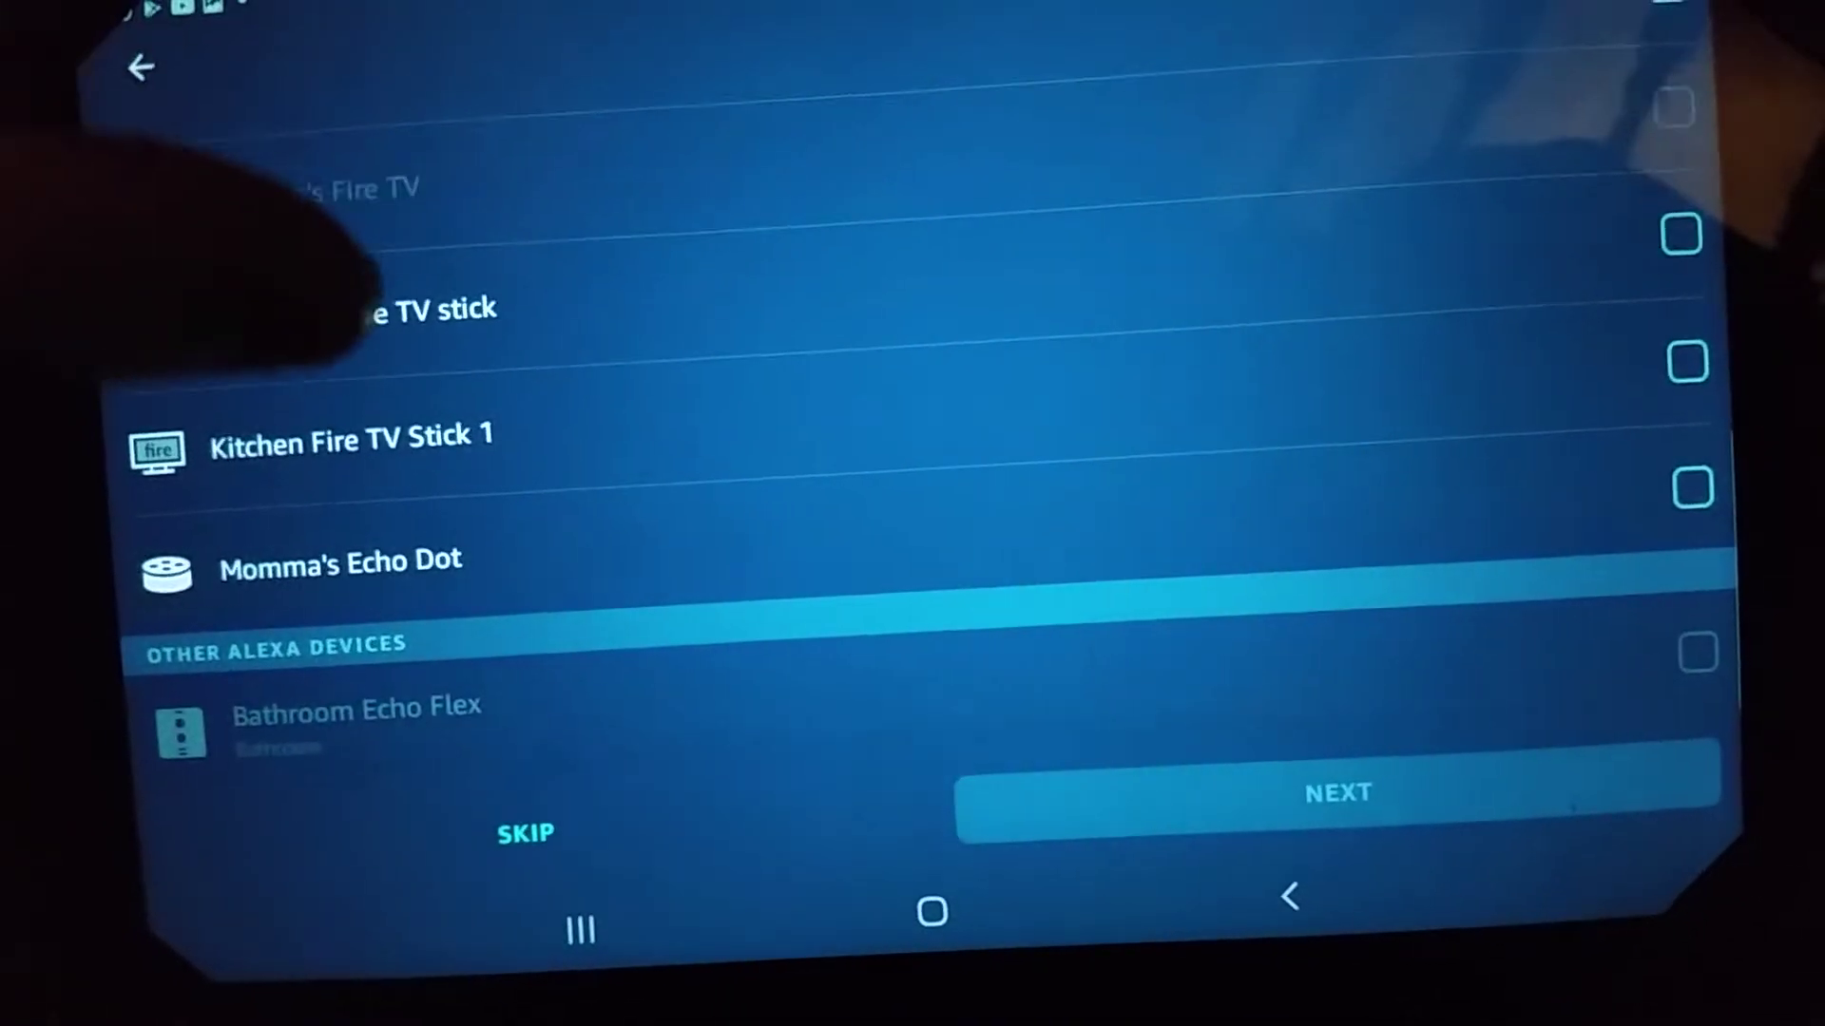
{"action": "scroll", "coordinate": [912, 499], "scroll_direction": "up", "scroll_amount": 1}
{"action": "scroll", "coordinate": [912, 499], "scroll_direction": "down", "scroll_amount": 1}
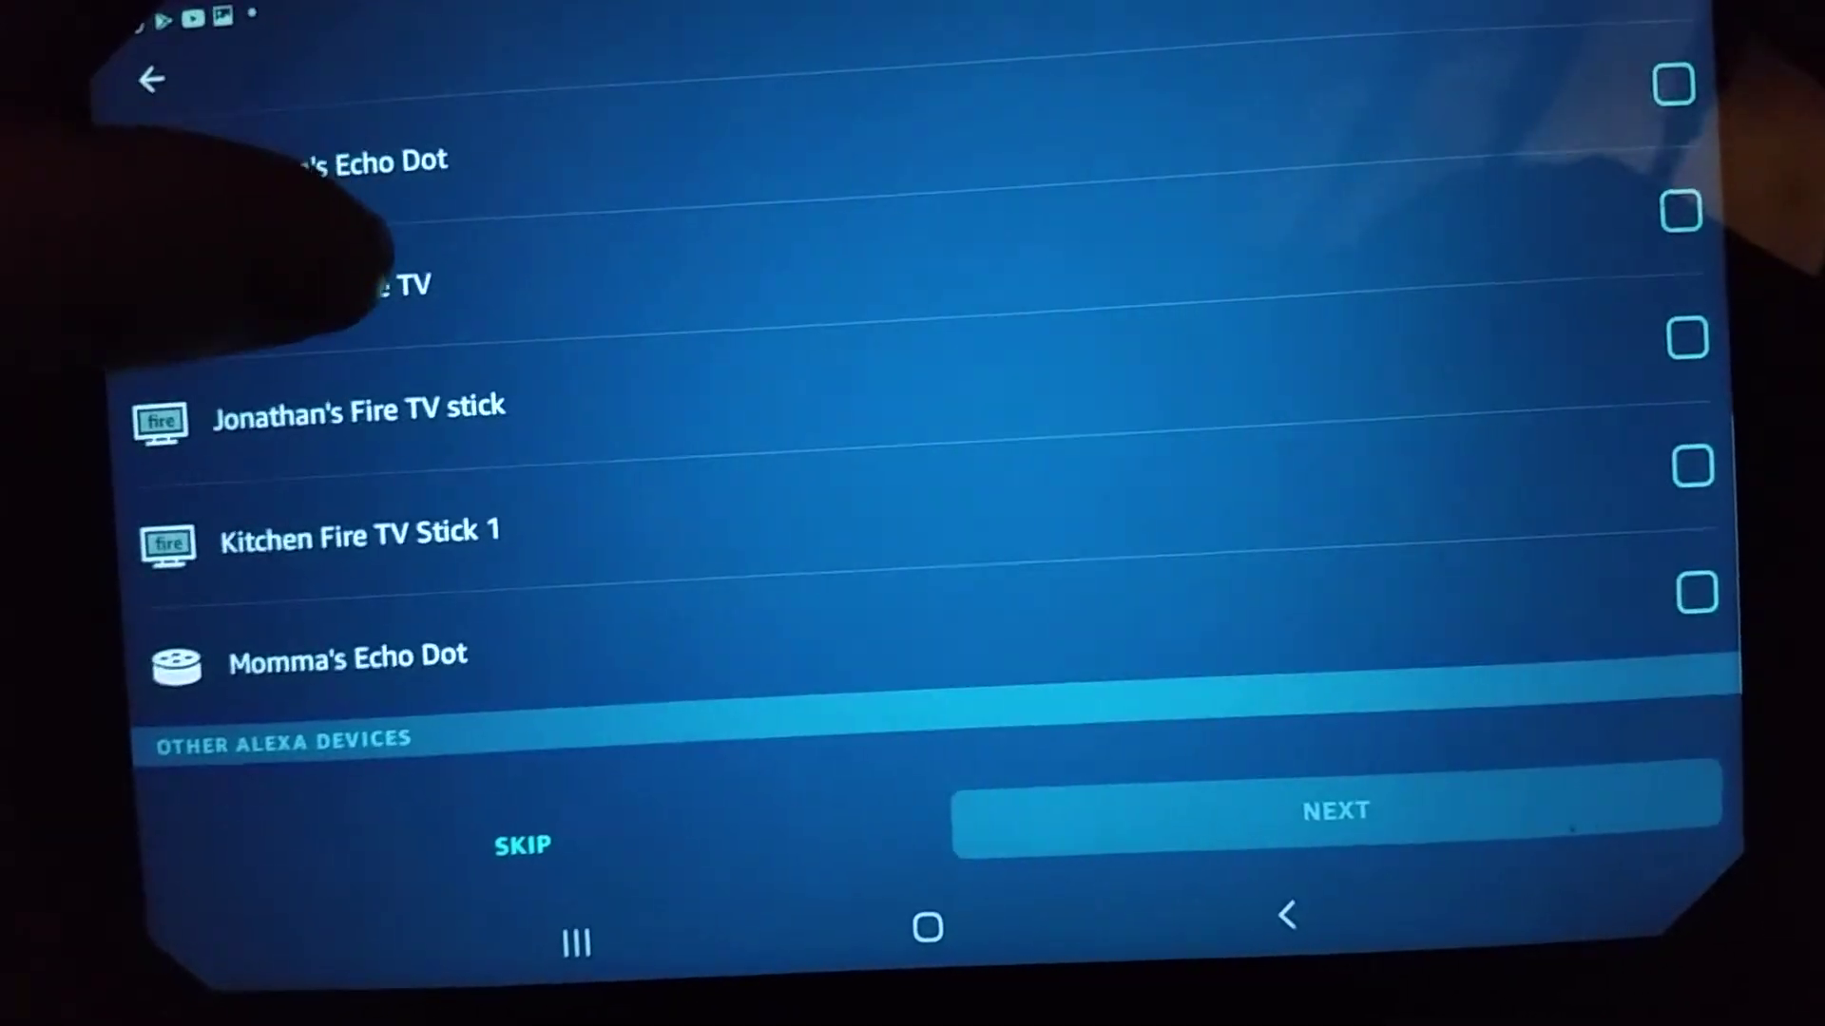
{"action": "scroll", "coordinate": [913, 499], "scroll_direction": "up", "scroll_amount": 1}
{"action": "scroll", "coordinate": [914, 499], "scroll_direction": "up", "scroll_amount": 1}
{"action": "scroll", "coordinate": [913, 499], "scroll_direction": "up", "scroll_amount": 1}
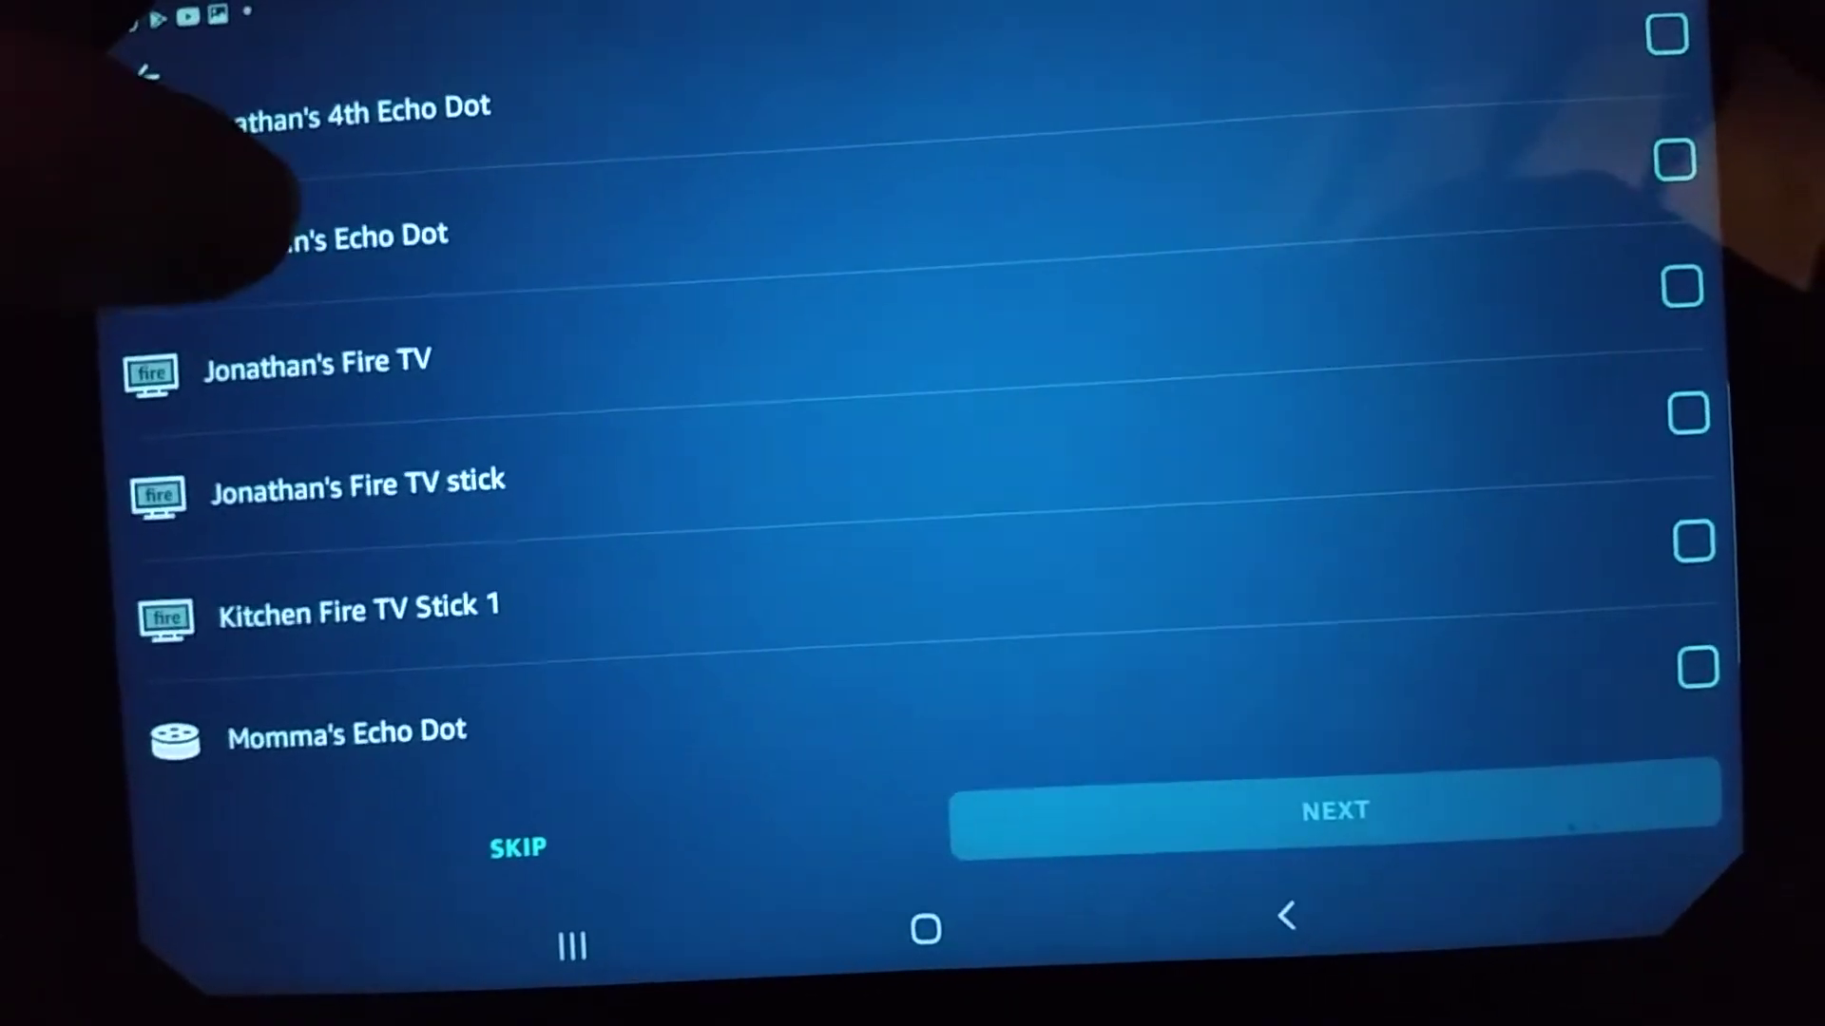
{"action": "scroll", "coordinate": [912, 499], "scroll_direction": "up", "scroll_amount": 2}
{"action": "scroll", "coordinate": [914, 498], "scroll_direction": "down", "scroll_amount": 1}
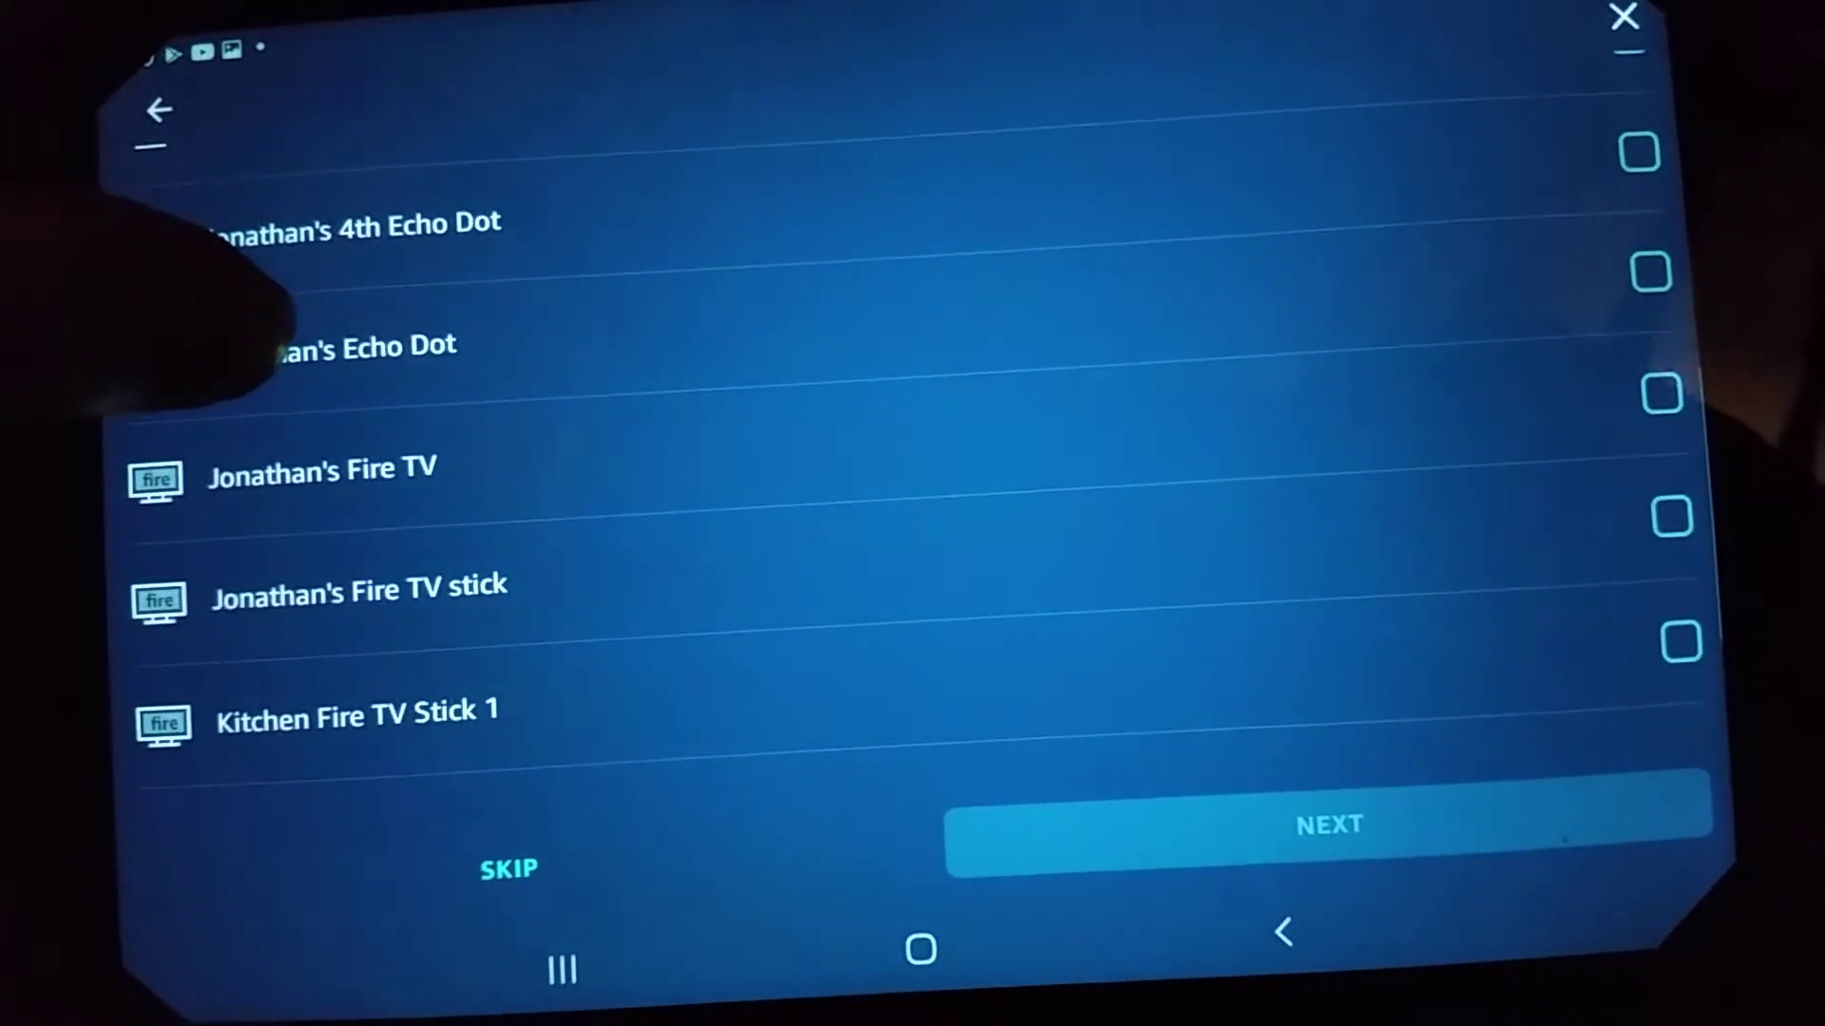
{"action": "scroll", "coordinate": [912, 500], "scroll_direction": "down", "scroll_amount": 1}
{"action": "scroll", "coordinate": [913, 499], "scroll_direction": "down", "scroll_amount": 1}
{"action": "scroll", "coordinate": [913, 499], "scroll_direction": "down", "scroll_amount": 1}
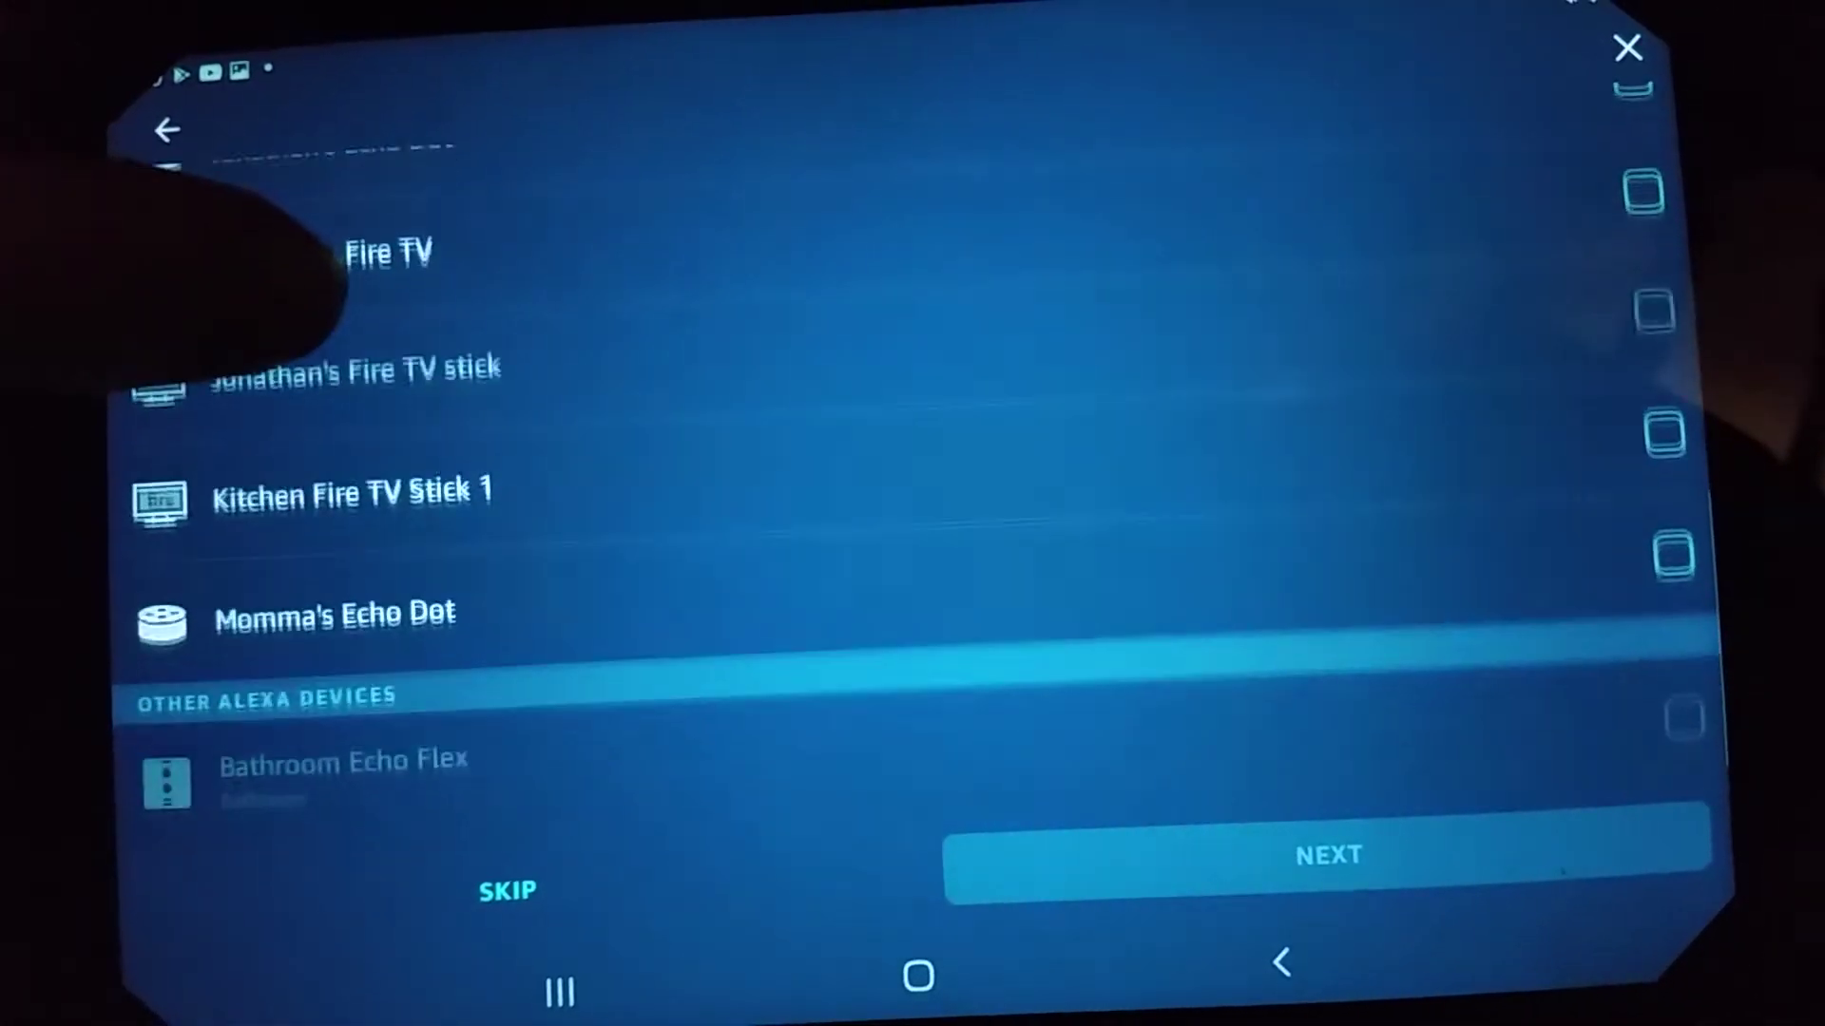
{"action": "scroll", "coordinate": [913, 500], "scroll_direction": "up", "scroll_amount": 3}
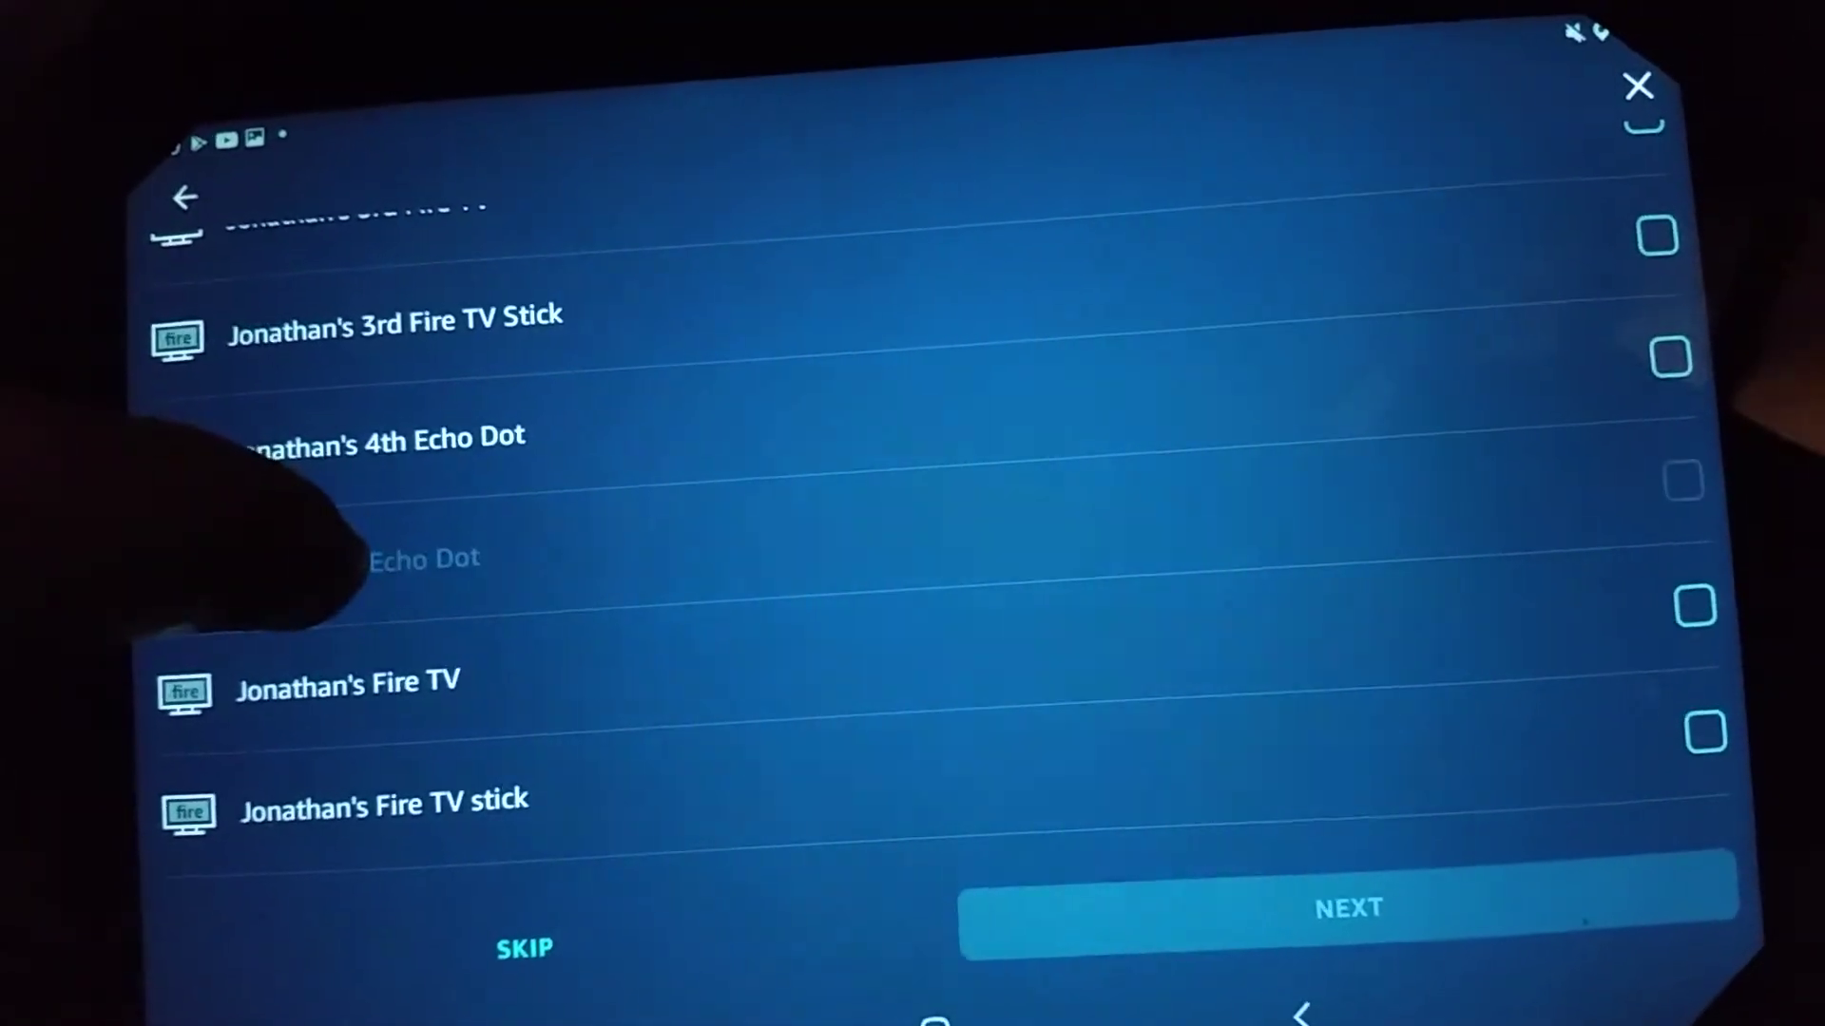
{"action": "left_click", "coordinate": [357, 442]}
{"action": "scroll", "coordinate": [912, 499], "scroll_direction": "down", "scroll_amount": 1}
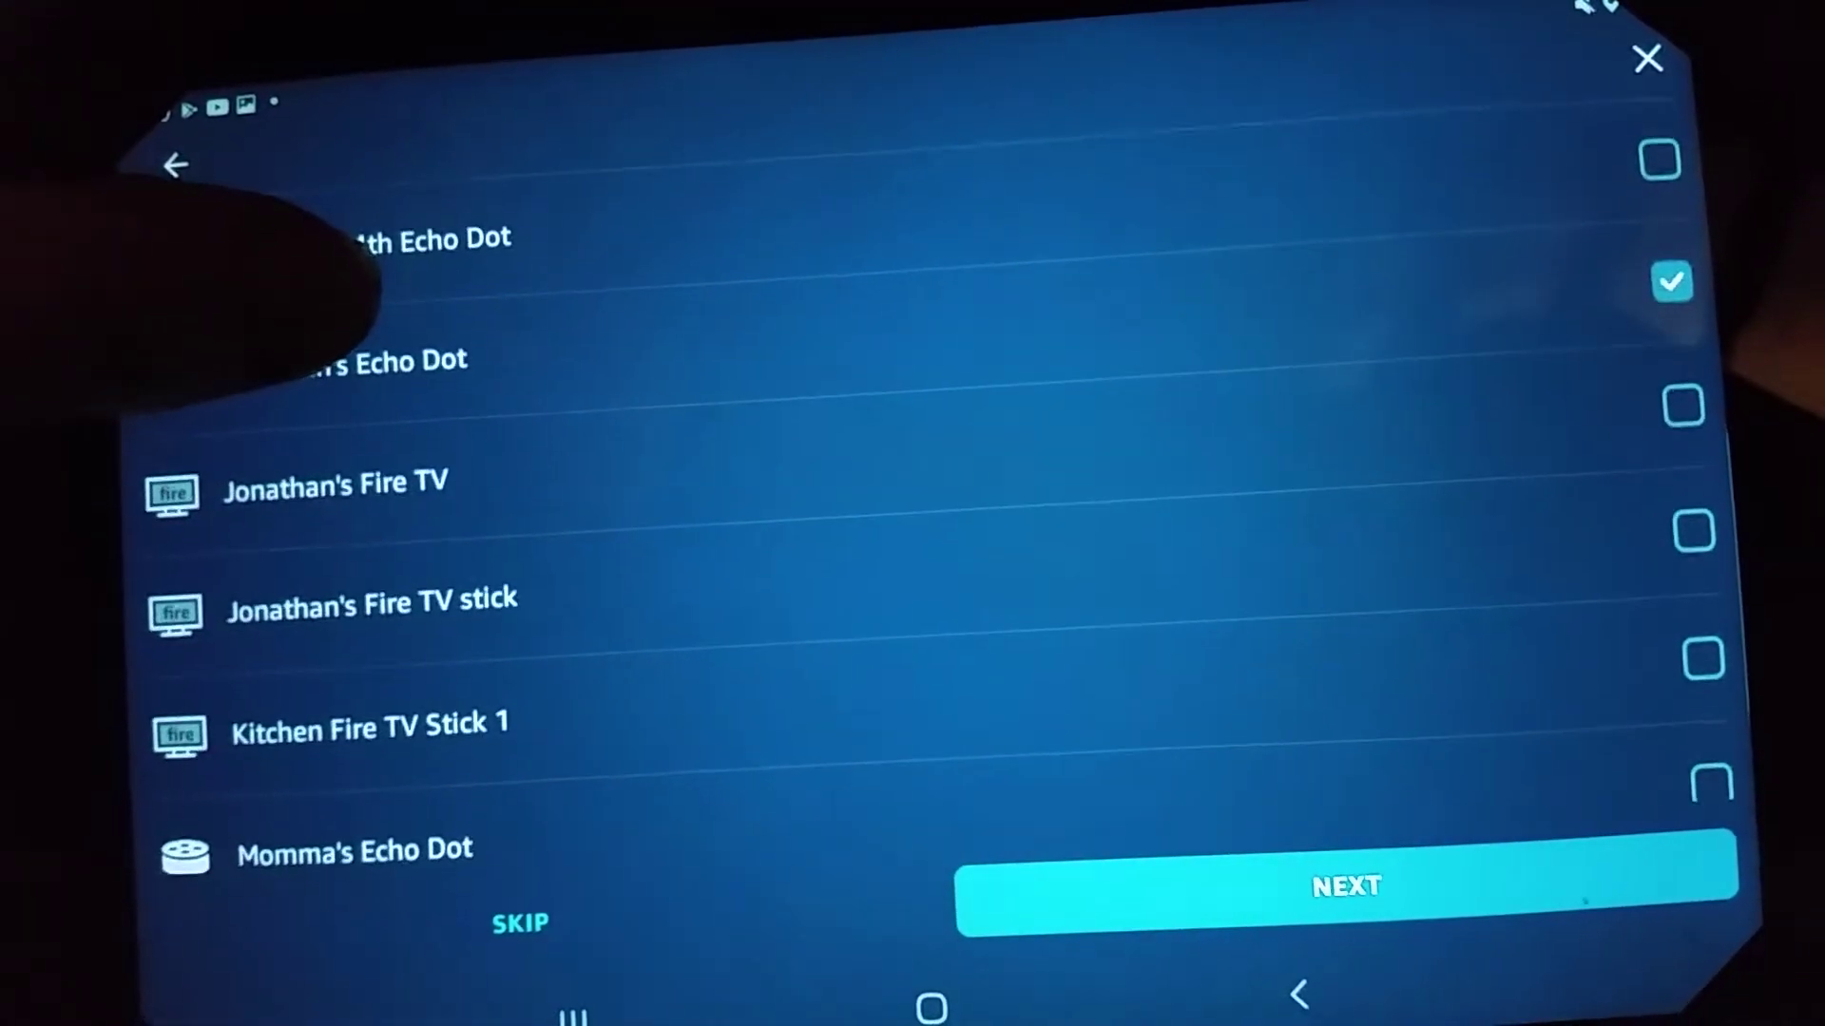
Include the Echo Dot and Fire TV in Living room and create the group.
{"action": "left_click", "coordinate": [343, 342]}
{"action": "left_click", "coordinate": [328, 456]}
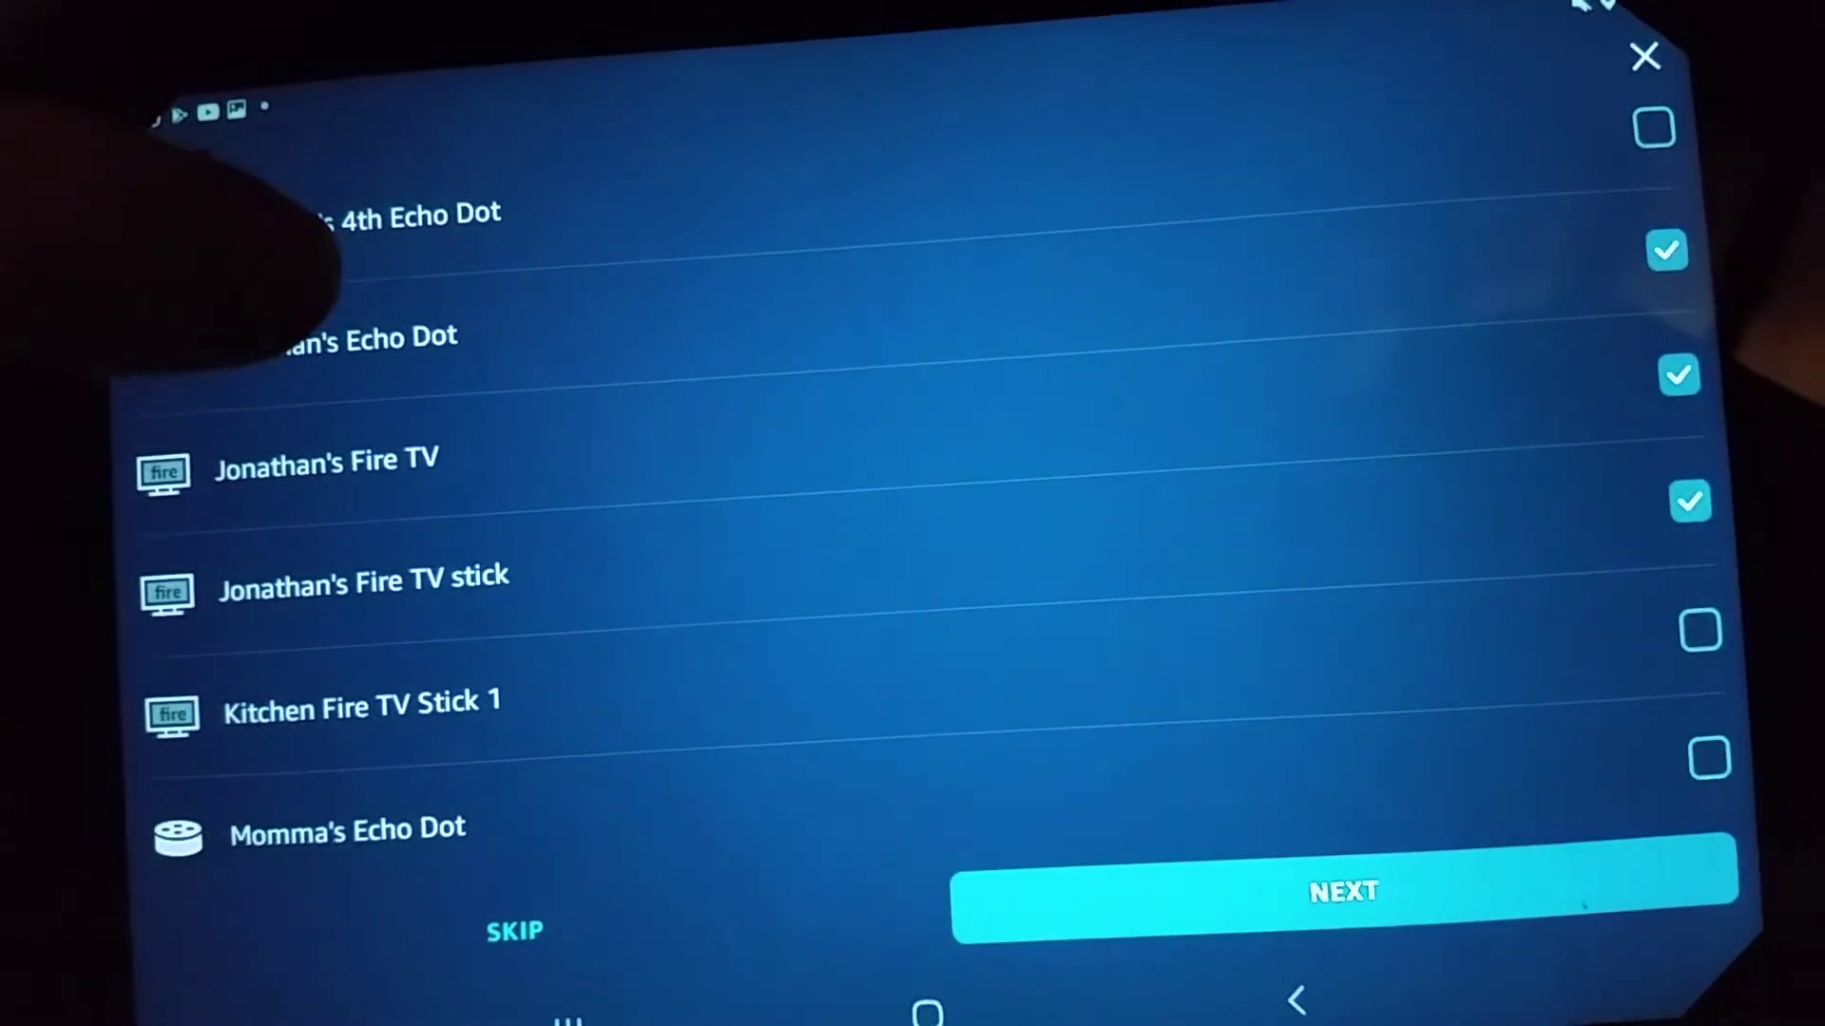
{"action": "left_click", "coordinate": [342, 343]}
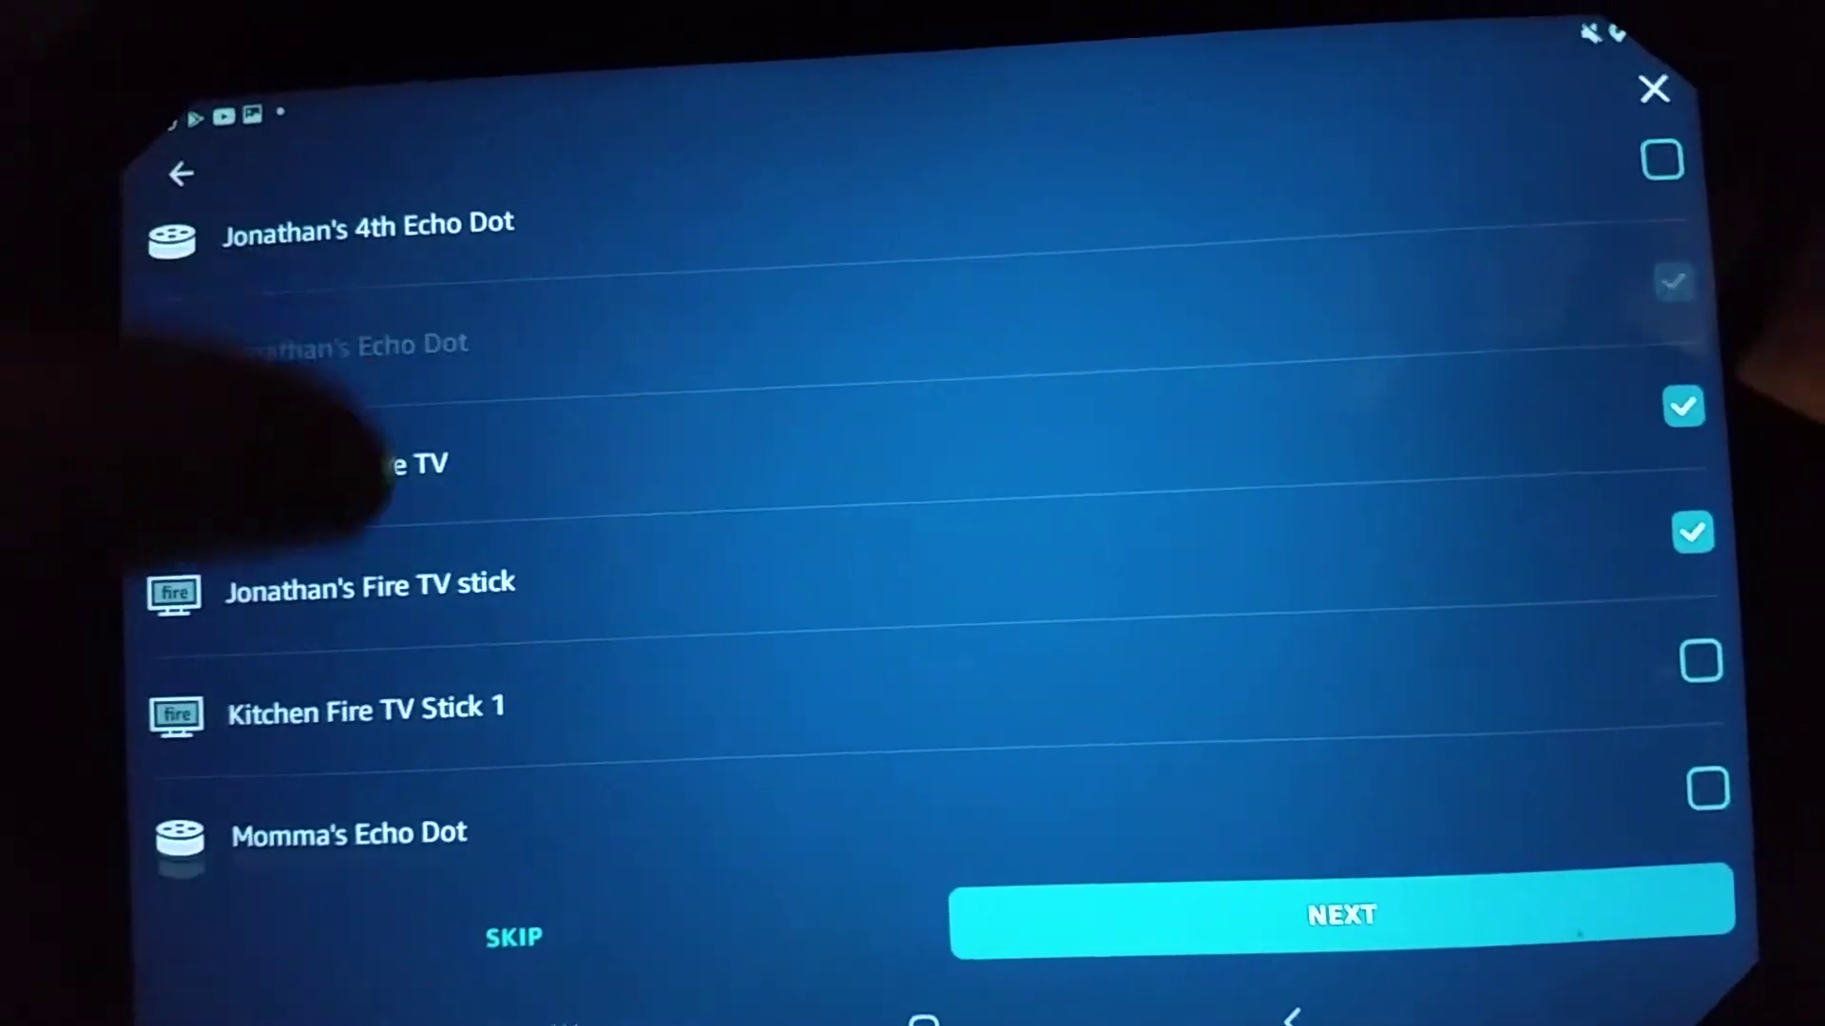
{"action": "scroll", "coordinate": [320, 671], "scroll_direction": "down", "scroll_amount": 3}
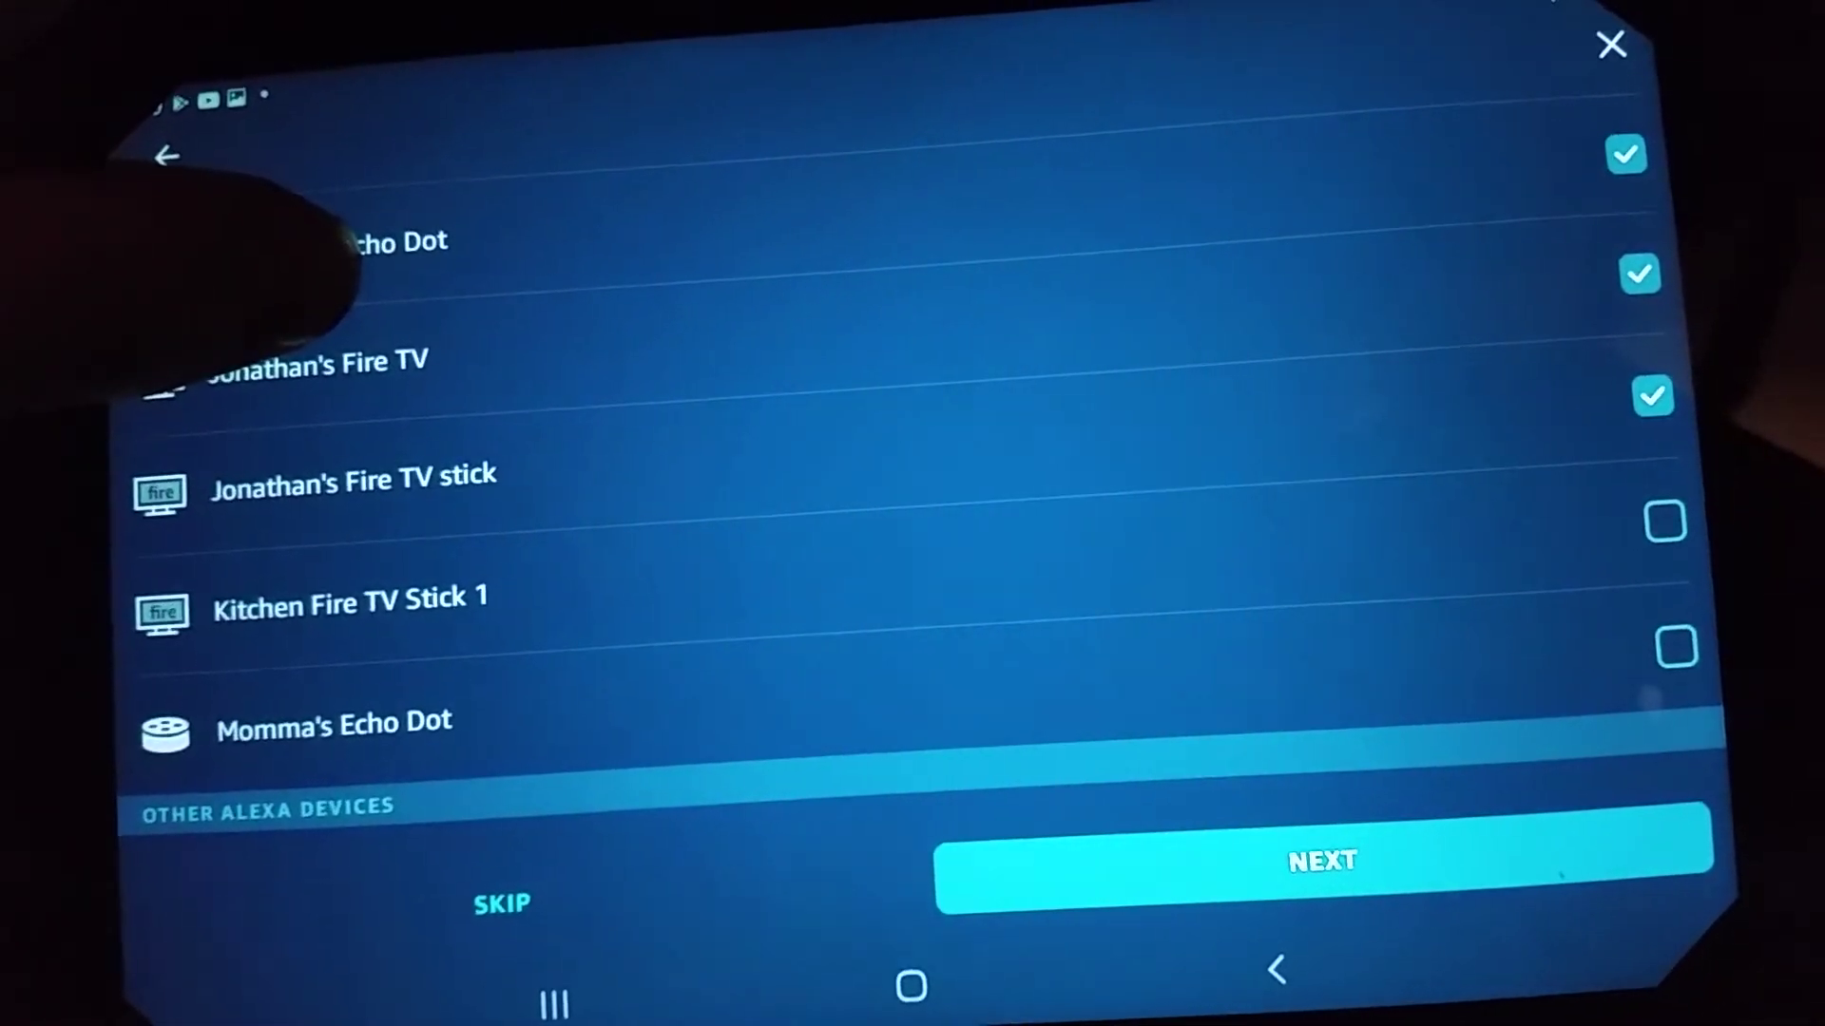
{"action": "scroll", "coordinate": [328, 243], "scroll_direction": "up", "scroll_amount": 5}
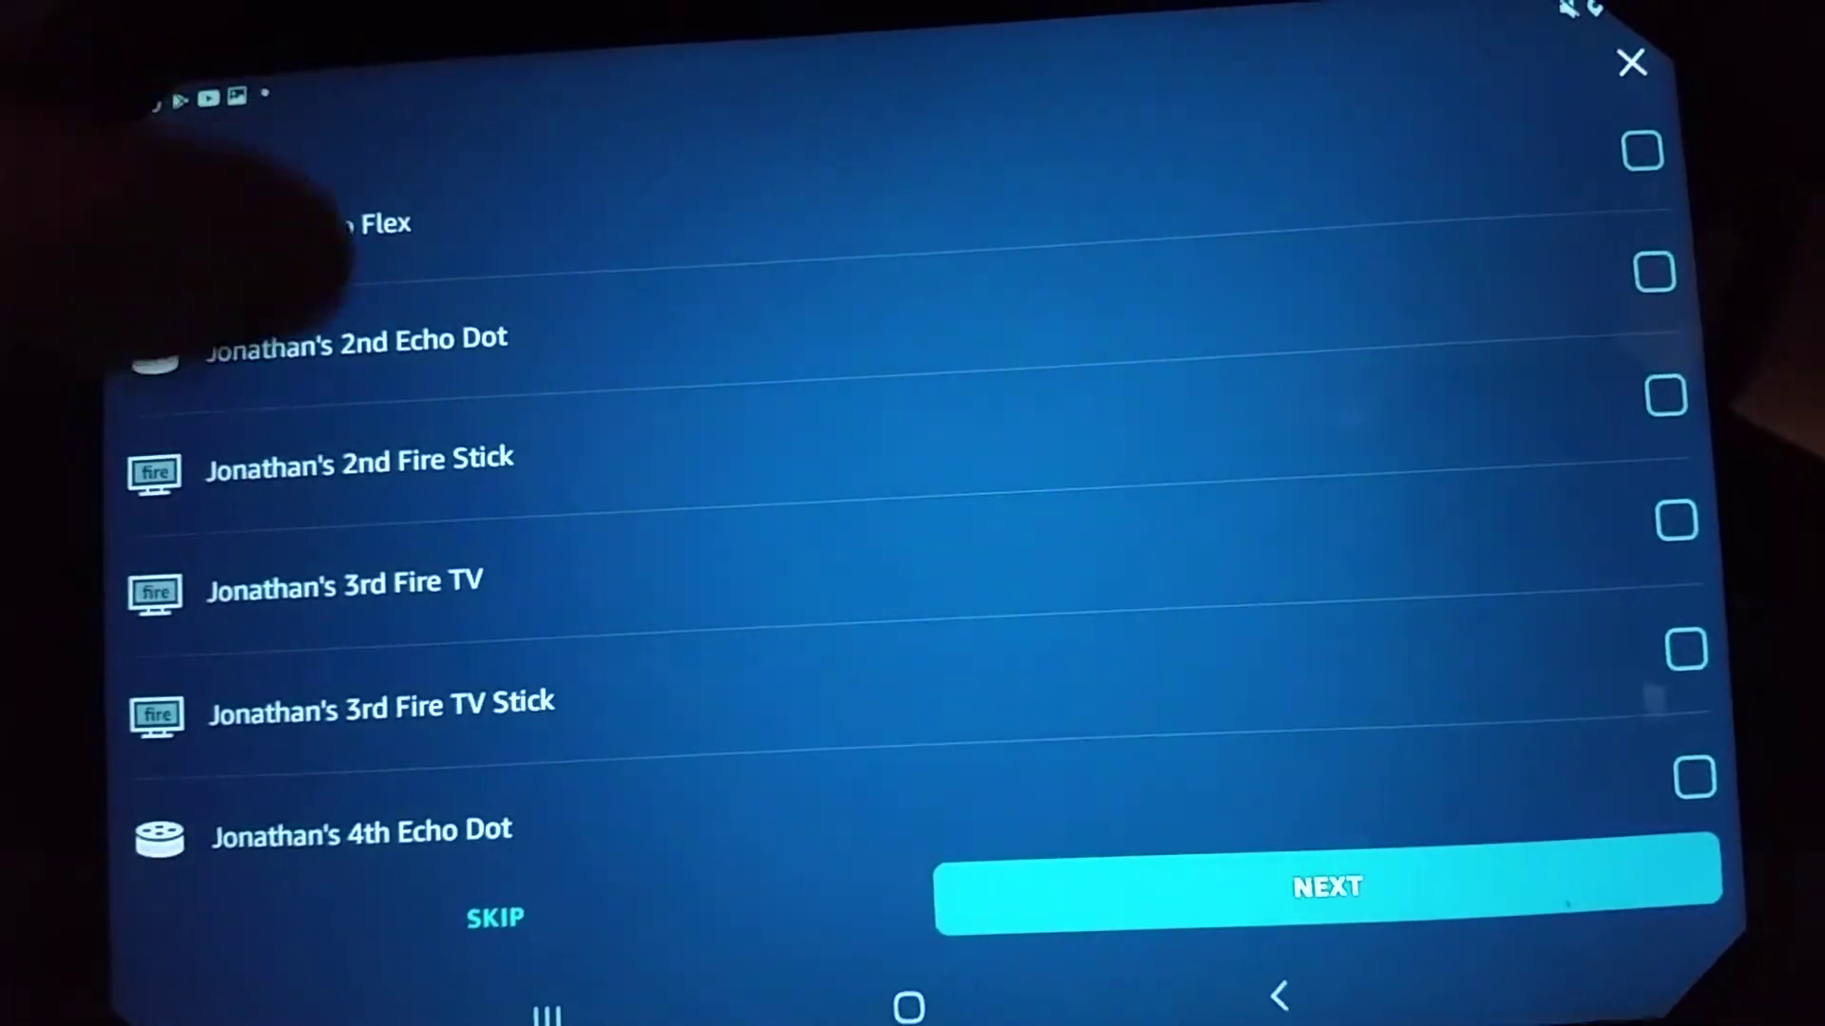
{"action": "scroll", "coordinate": [328, 243], "scroll_direction": "up", "scroll_amount": 3}
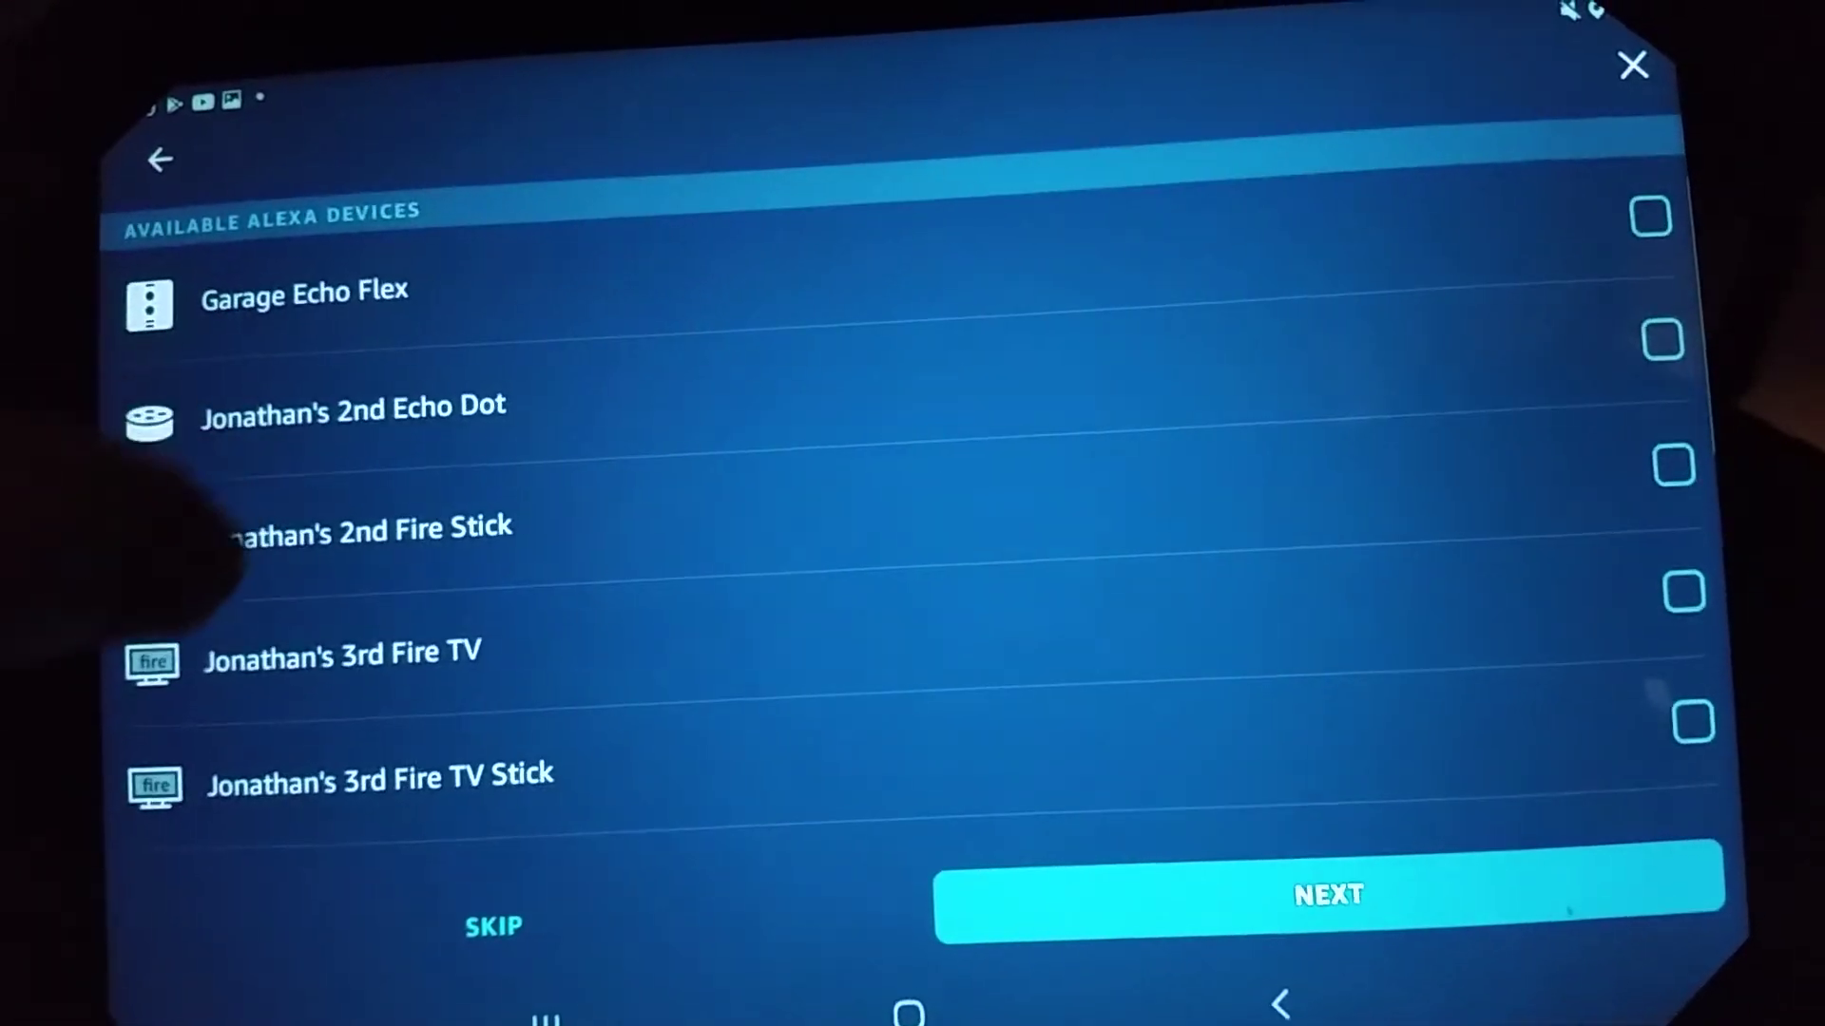
{"action": "scroll", "coordinate": [171, 571], "scroll_direction": "down", "scroll_amount": 5}
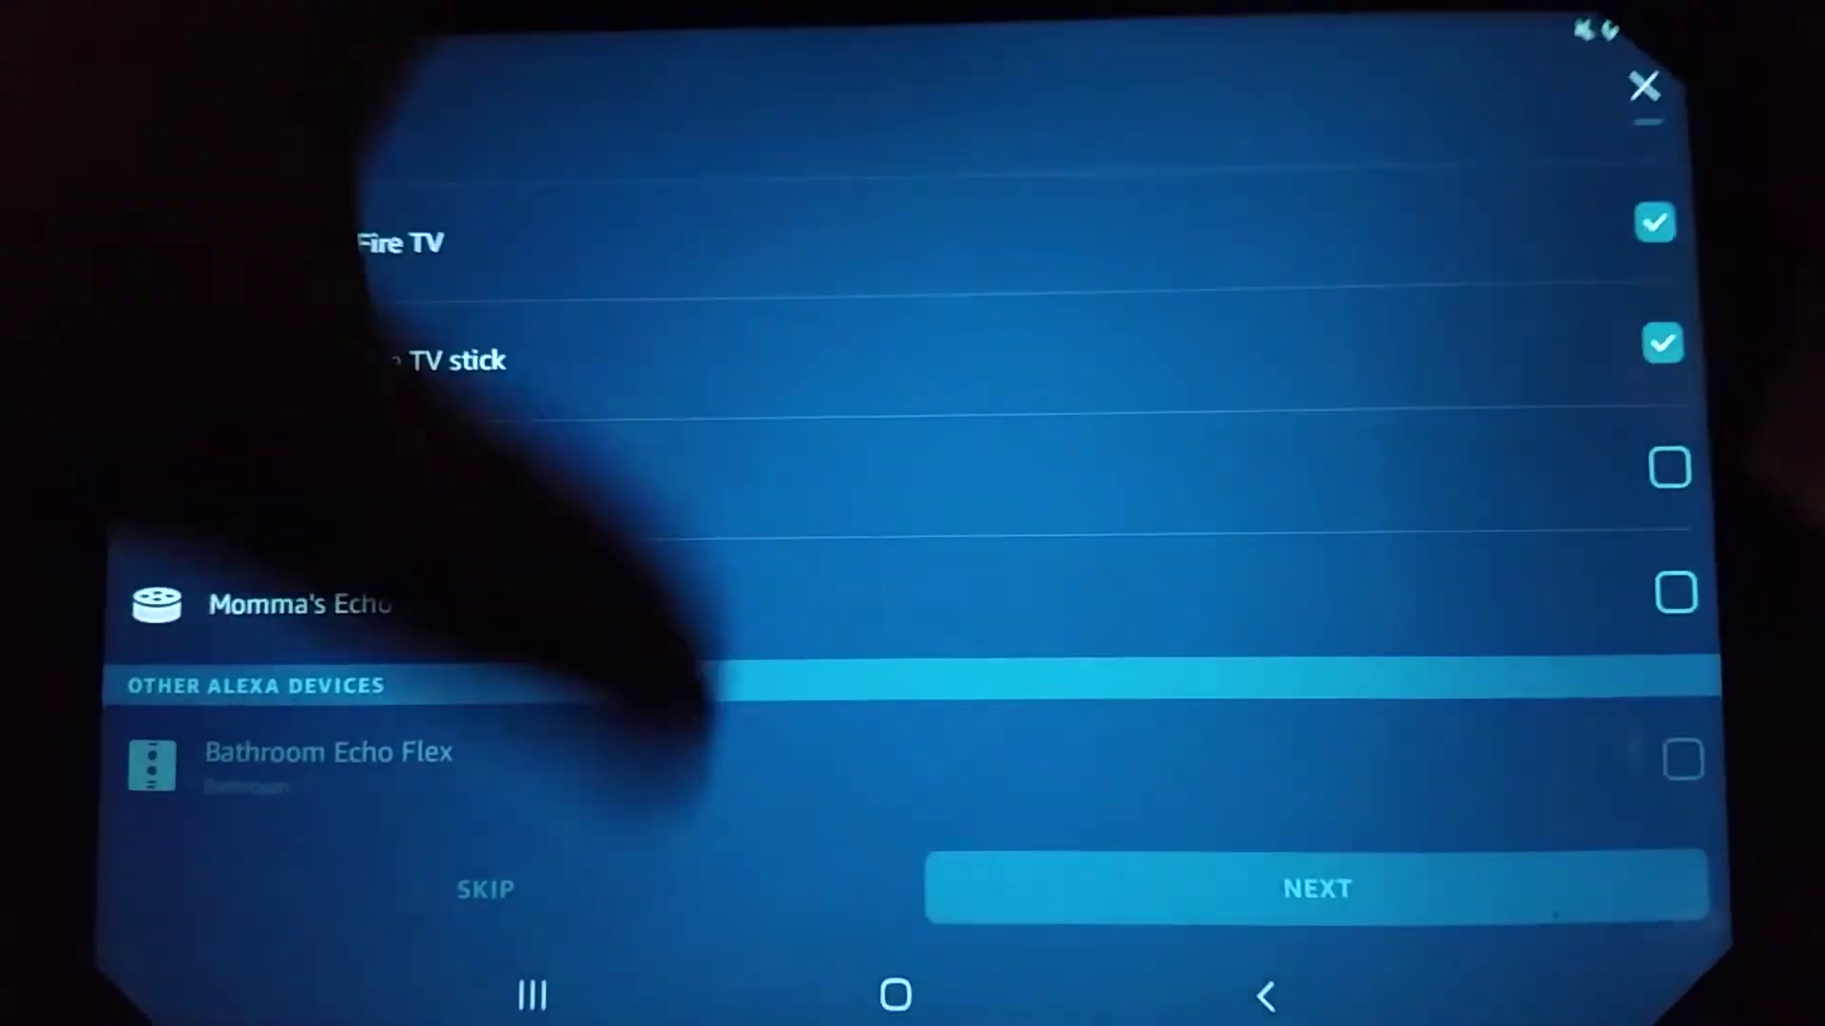
{"action": "left_click", "coordinate": [482, 908]}
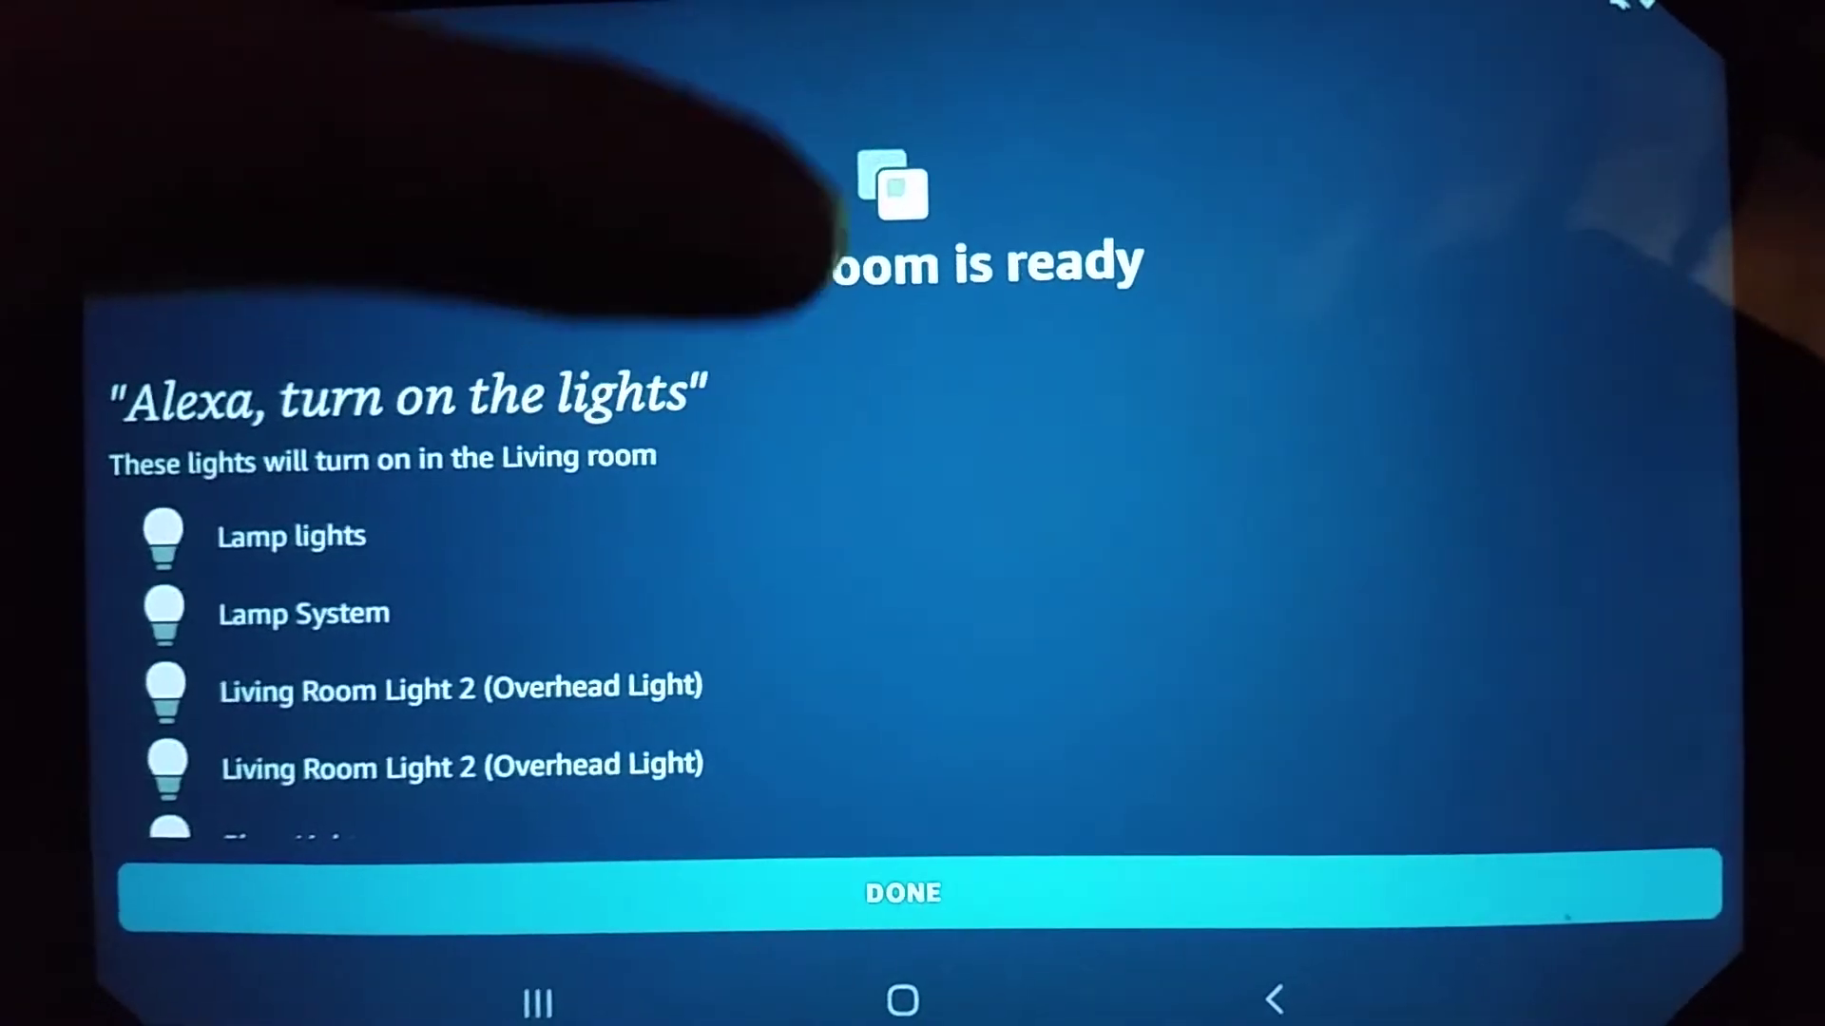
{"action": "scroll", "coordinate": [571, 571], "scroll_direction": "down", "scroll_amount": 3}
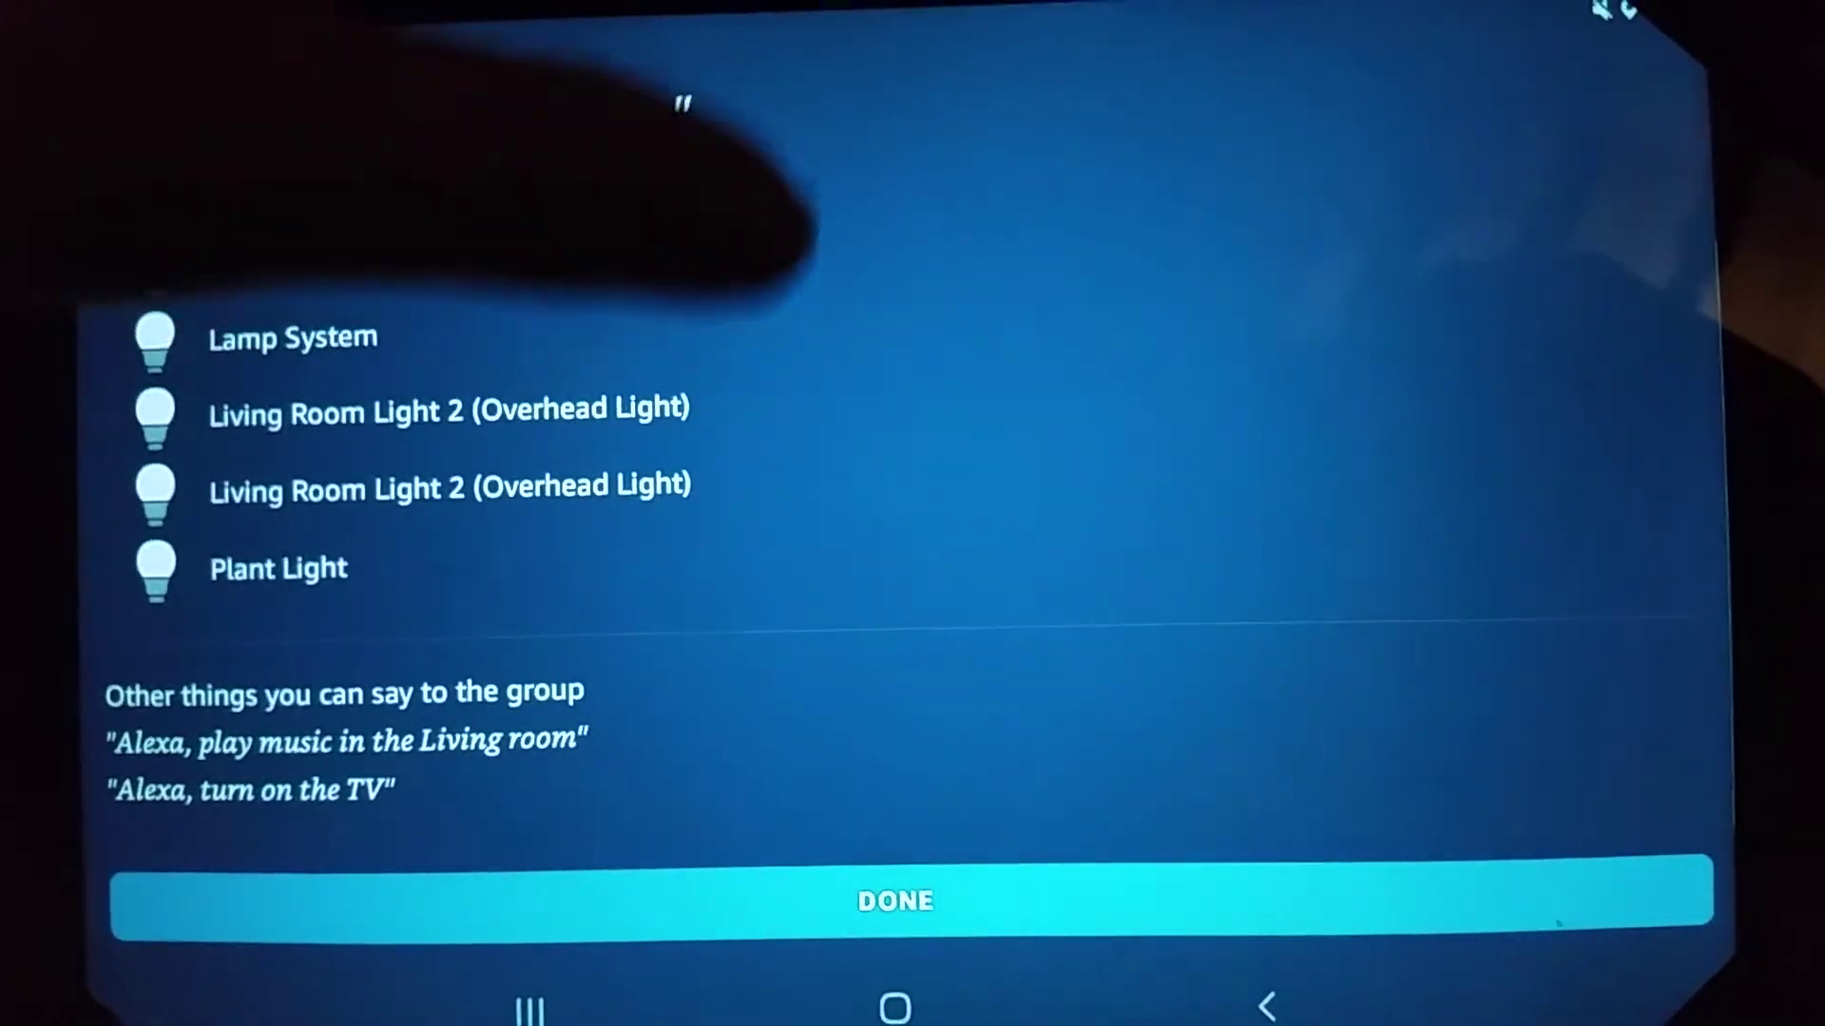
{"action": "scroll", "coordinate": [570, 571], "scroll_direction": "up", "scroll_amount": 4}
{"action": "scroll", "coordinate": [570, 570], "scroll_direction": "down", "scroll_amount": 3}
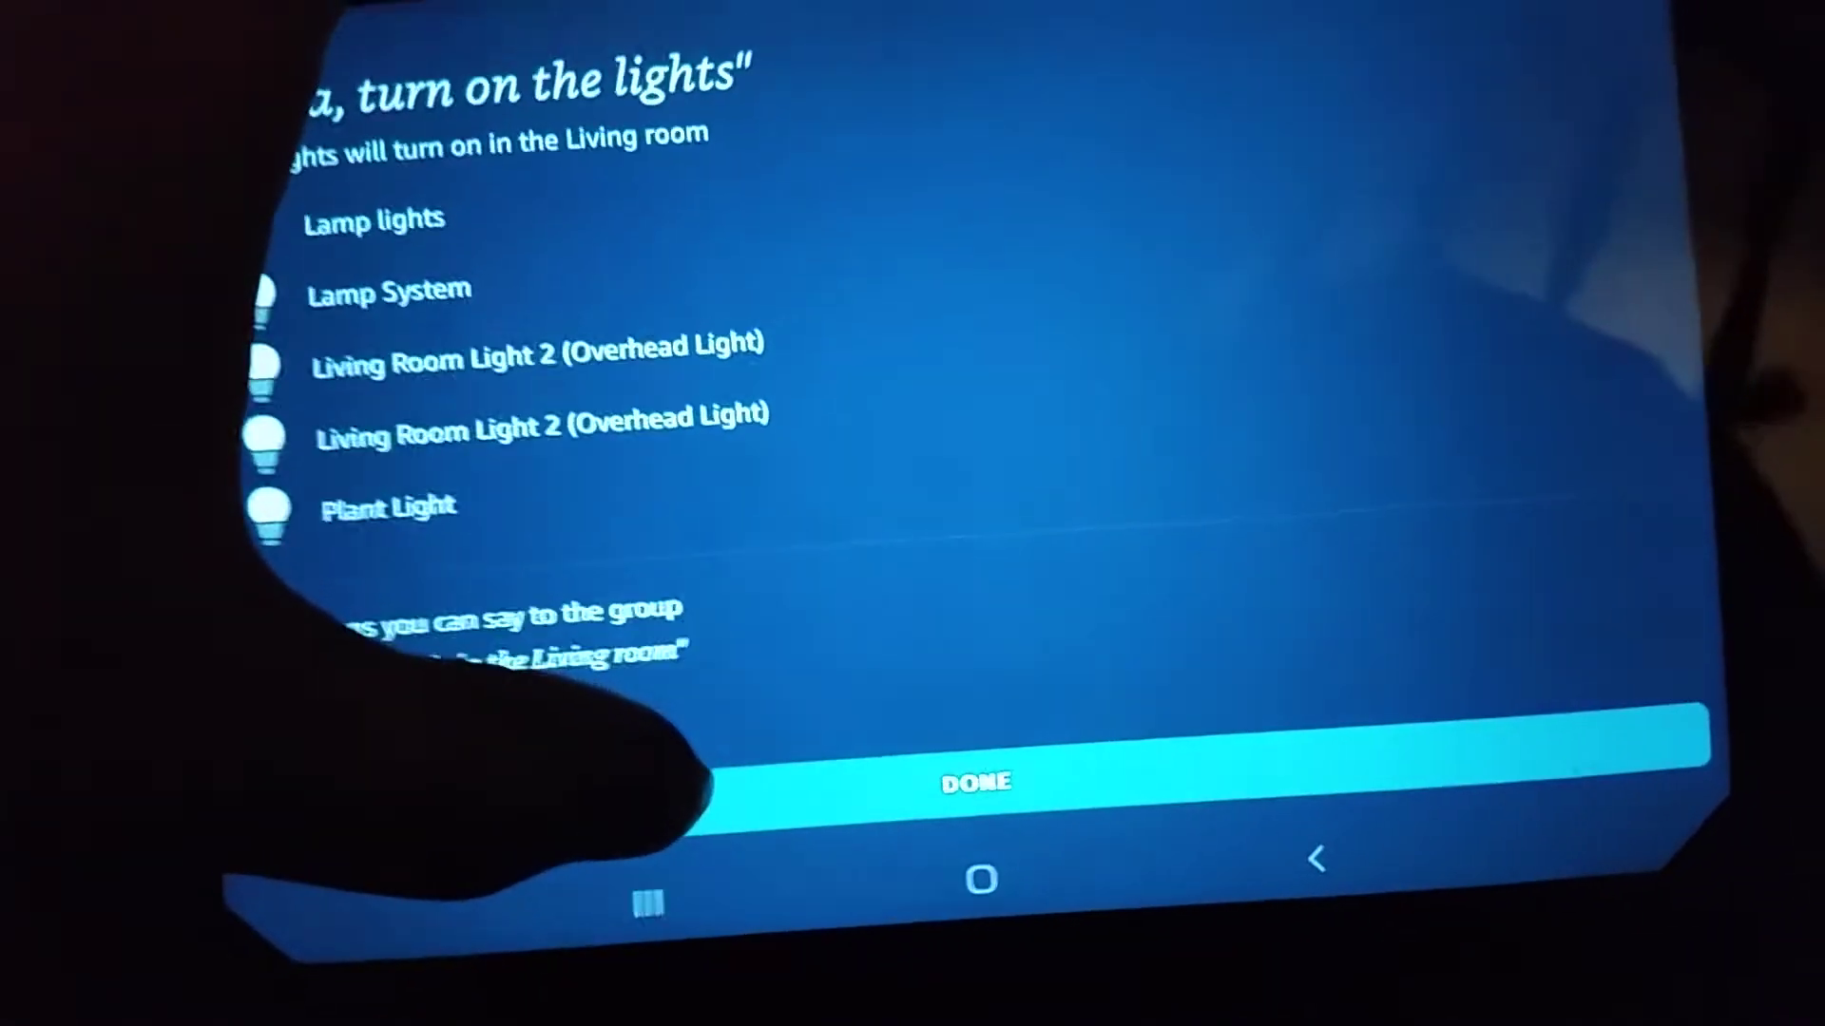
Close the 'Living room is ready' summary with Done.
{"action": "left_click", "coordinate": [713, 784]}
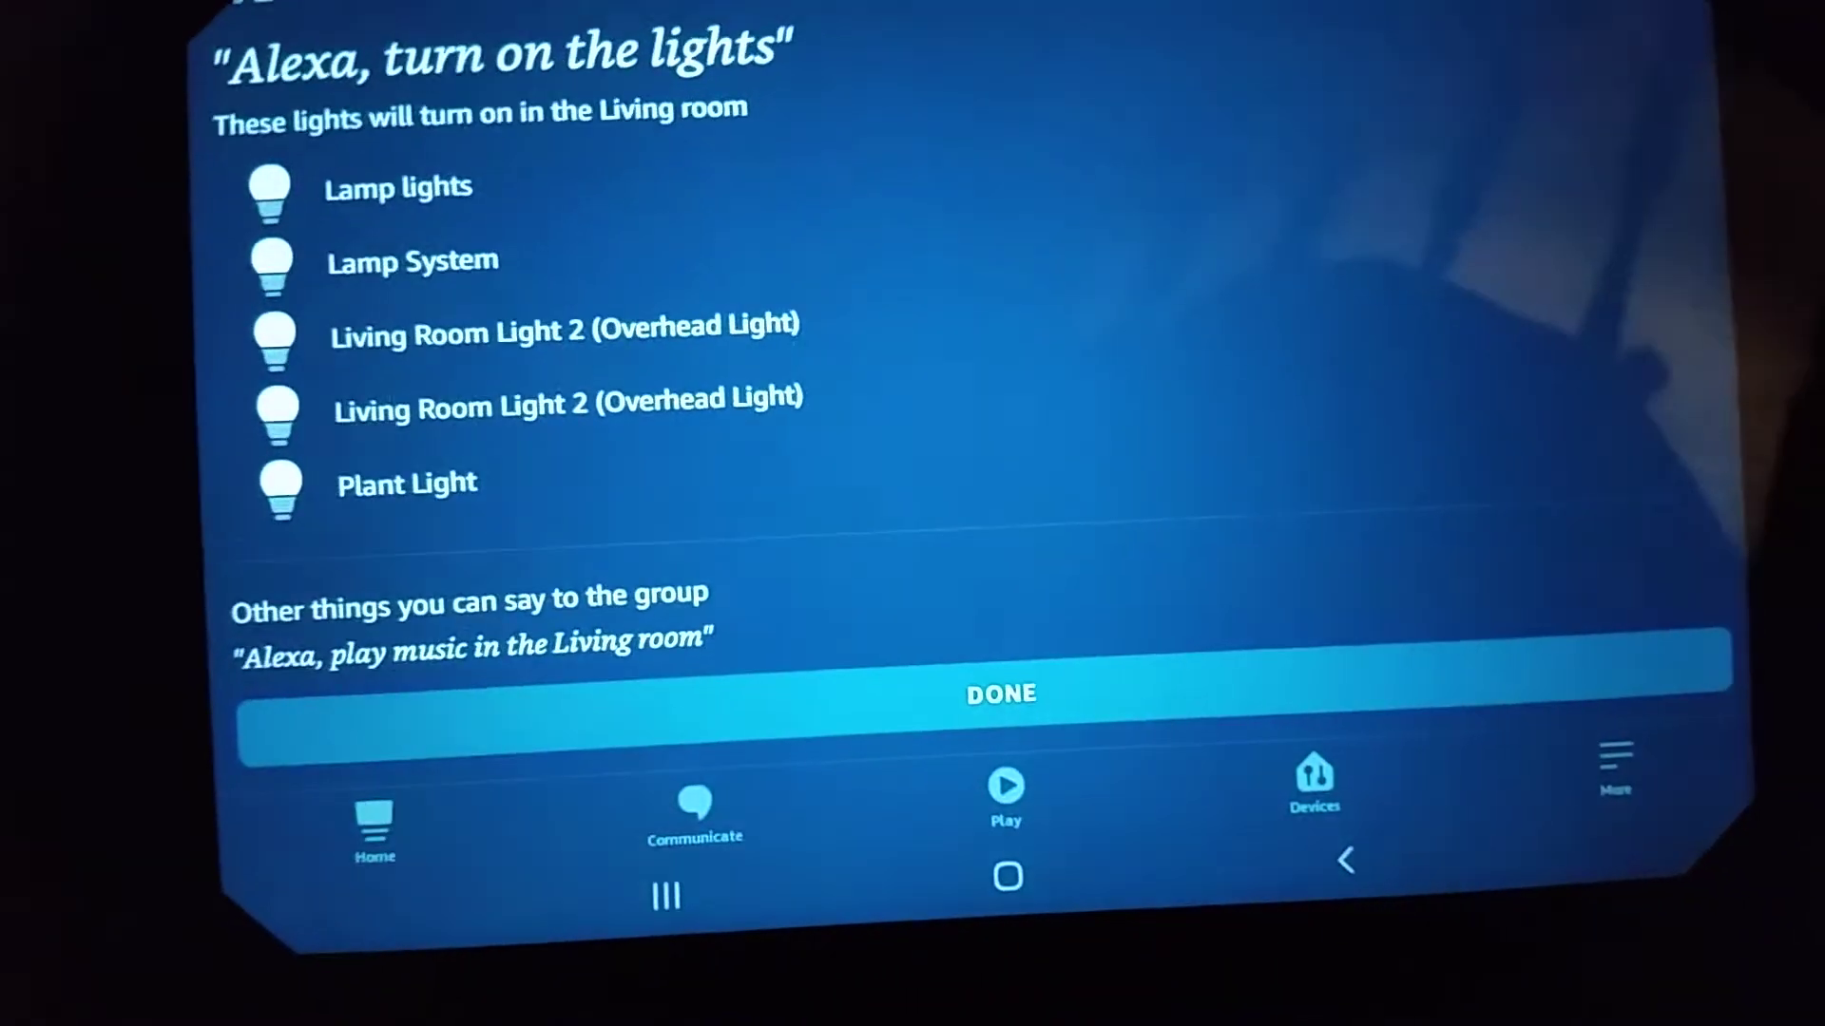